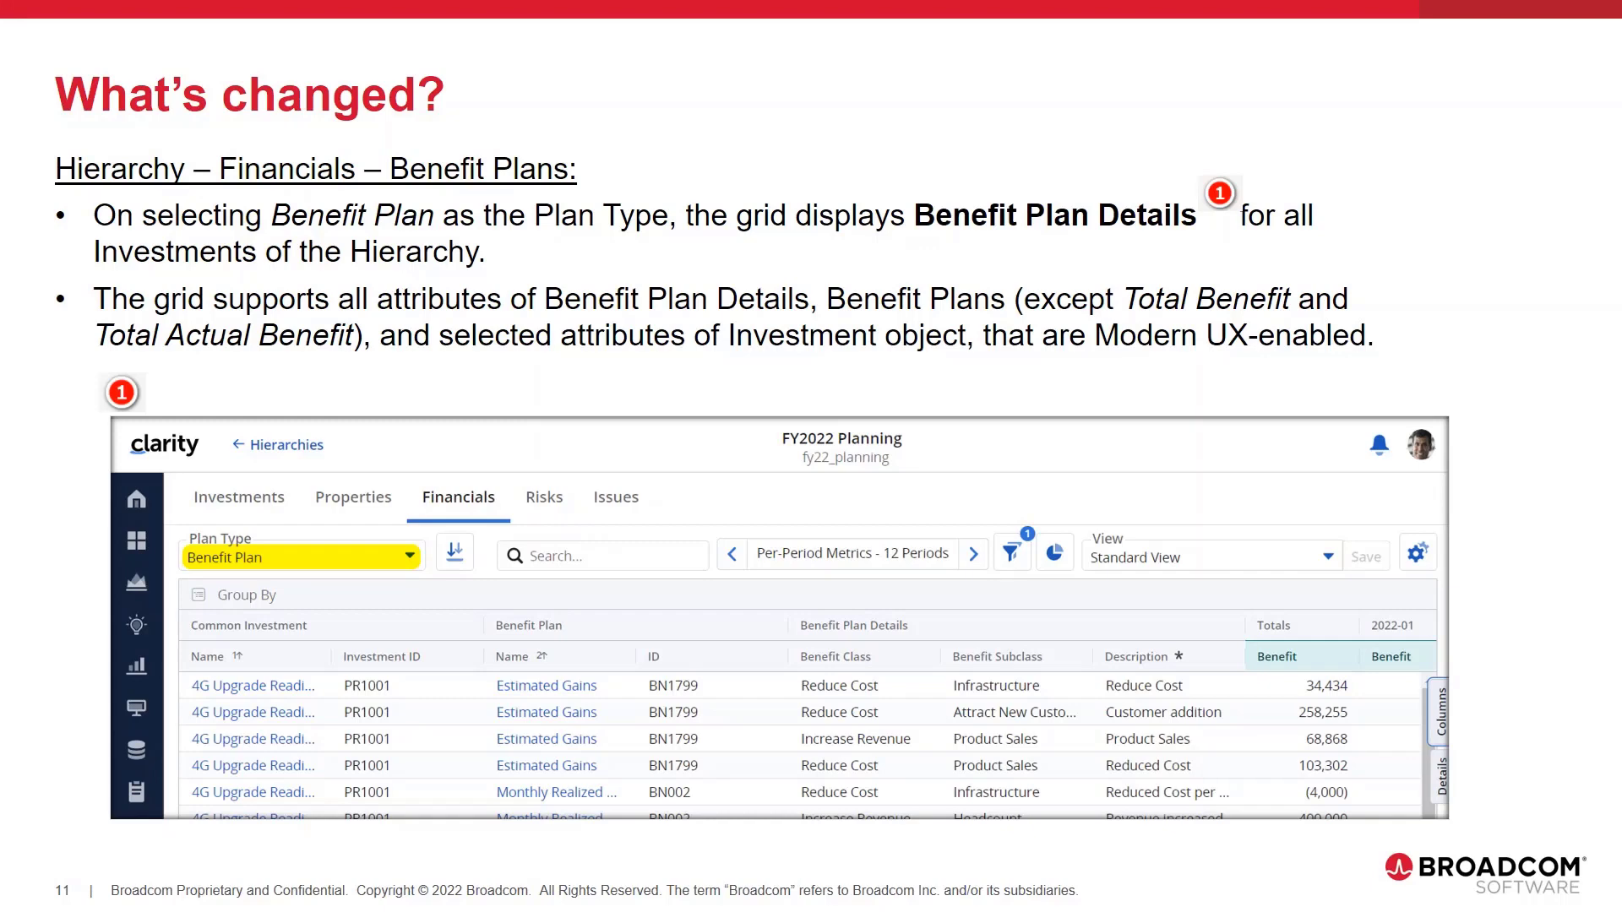
key("Right")
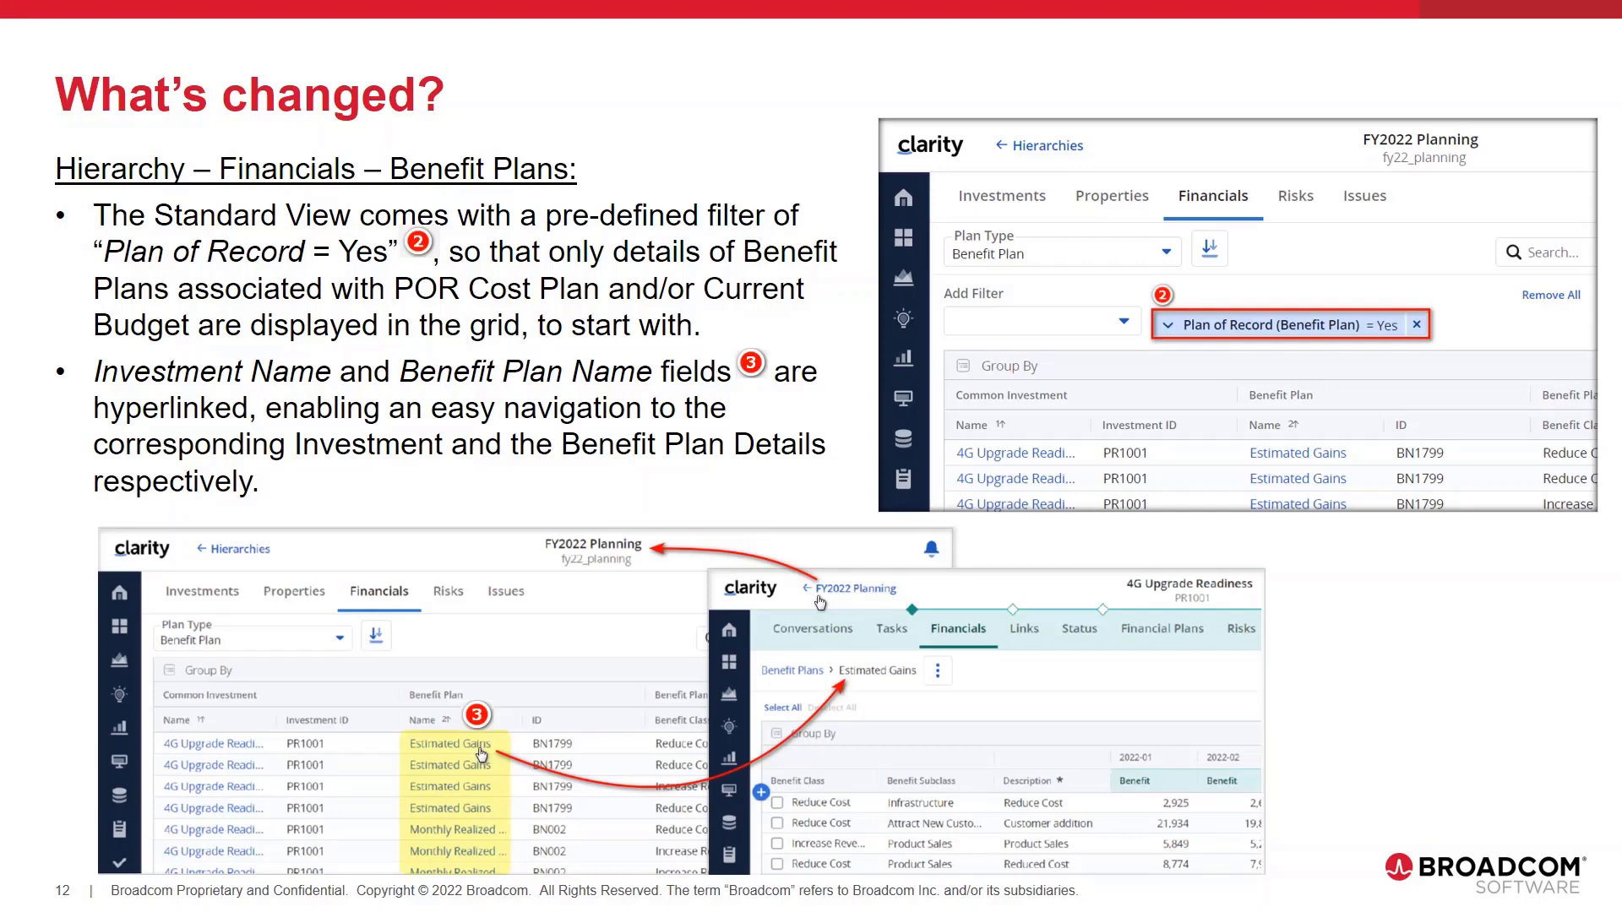
key("Right")
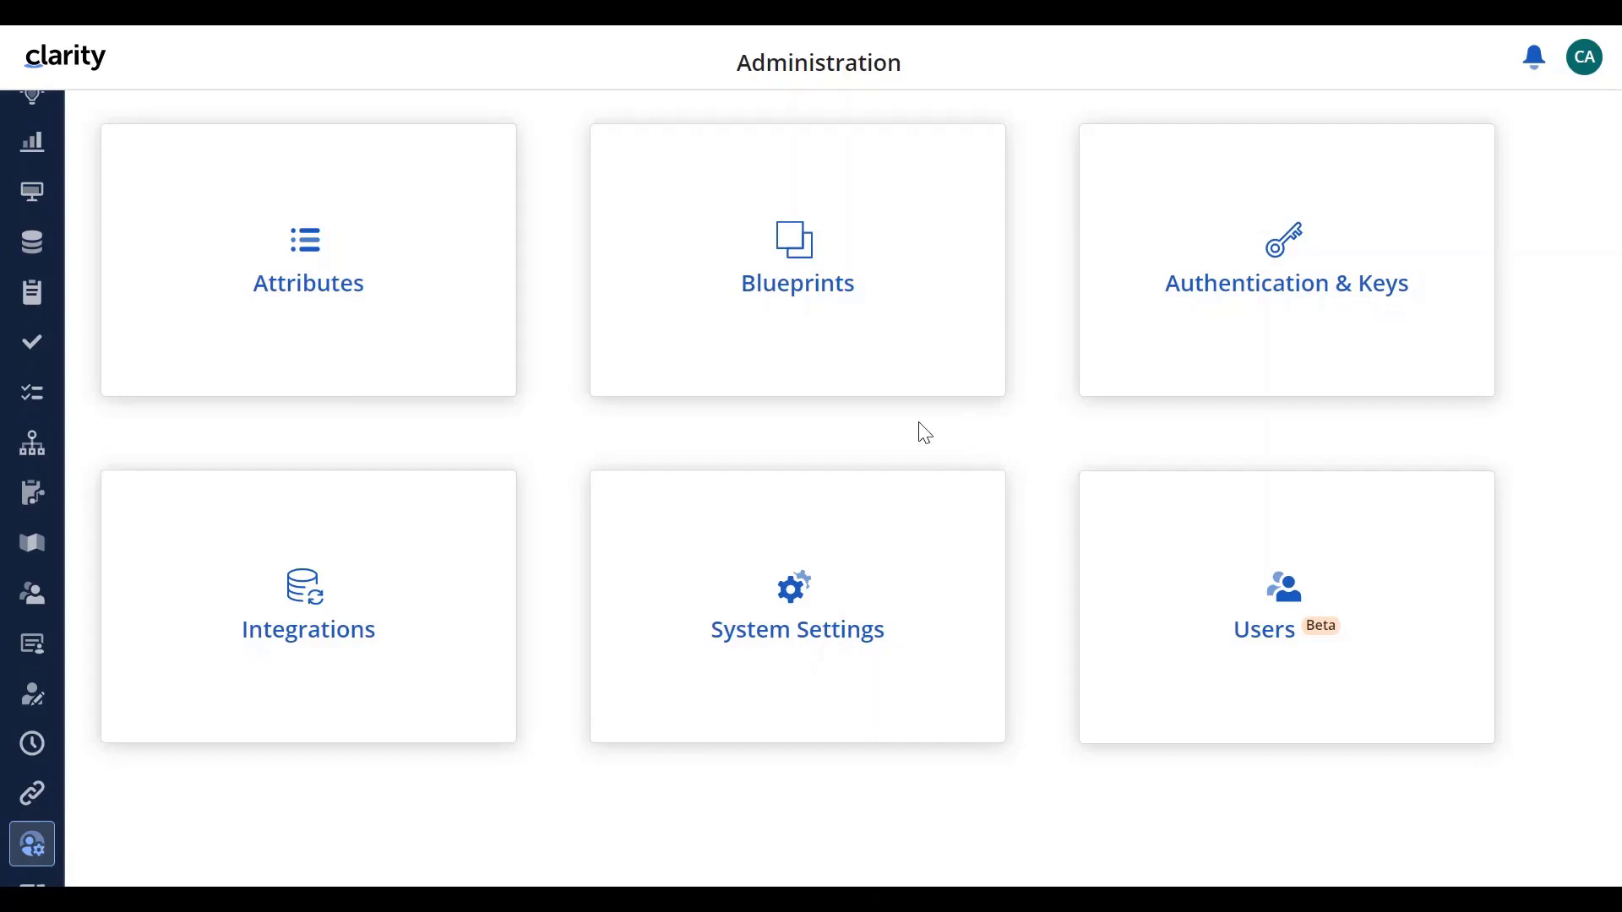
Open the blueprints list and copy the Standard Investment Hierarchy blueprint
left_click(789, 364)
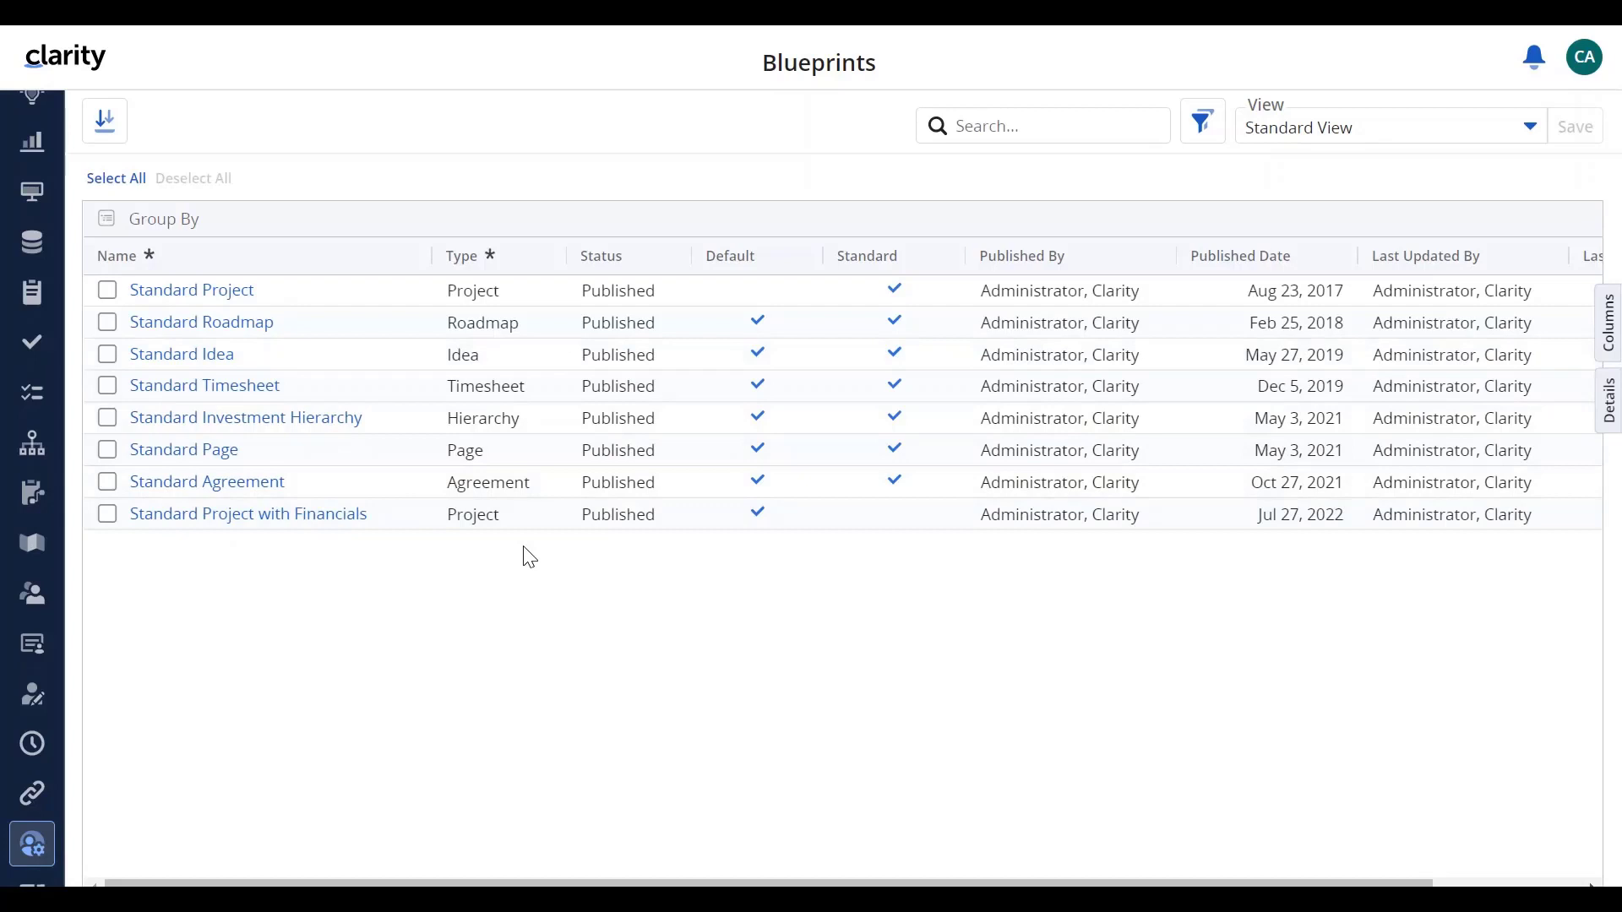
left_click(425, 429)
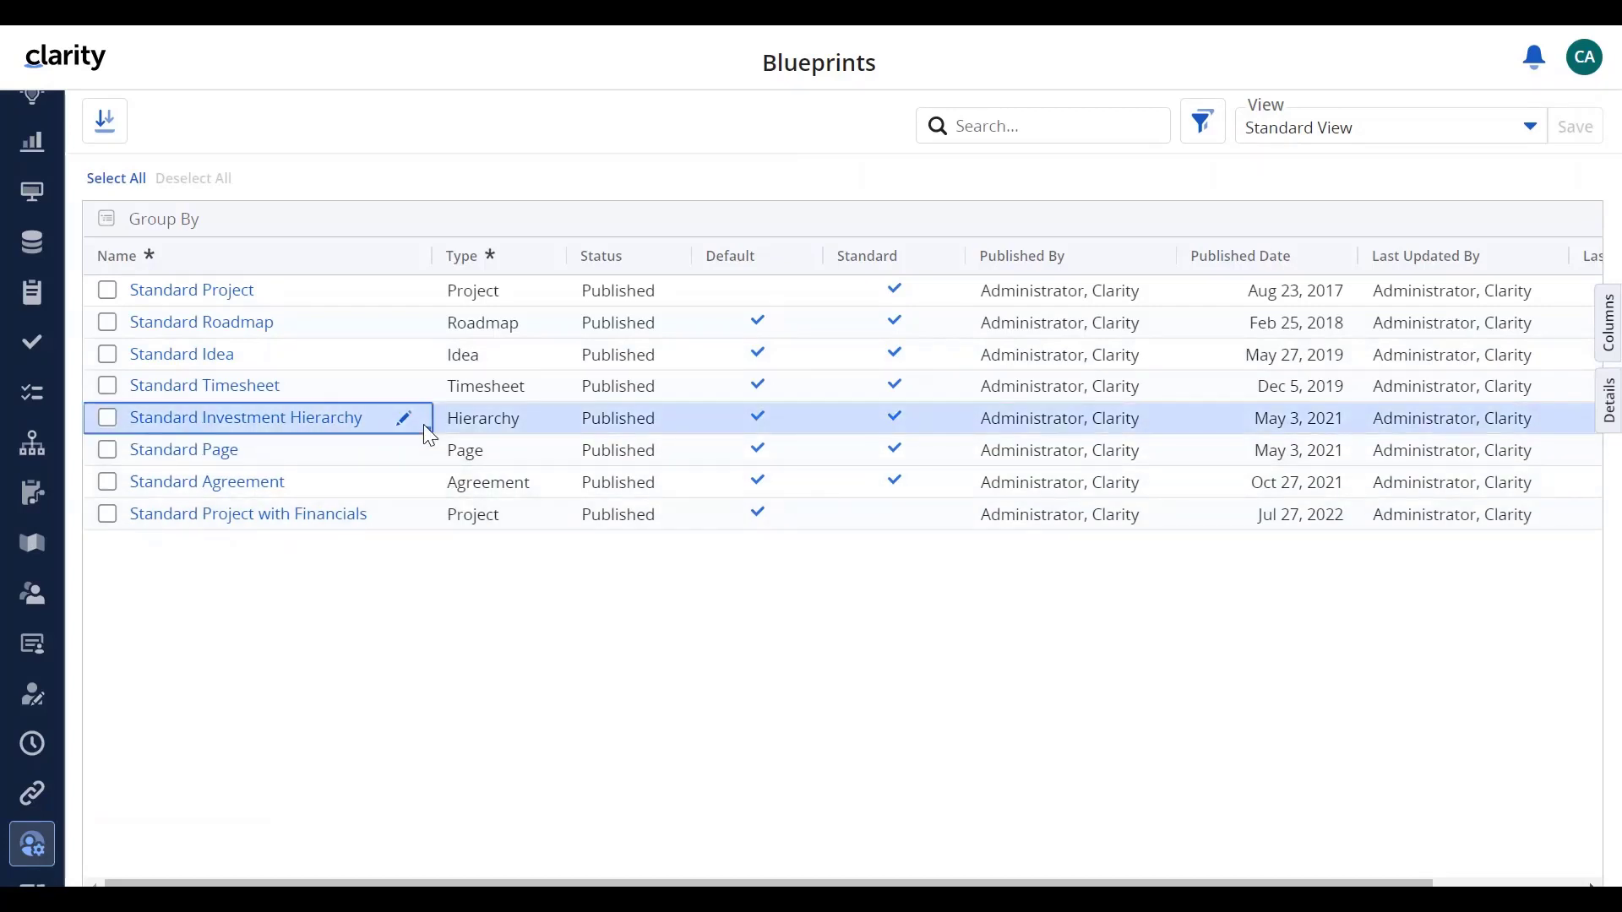
right_click(424, 426)
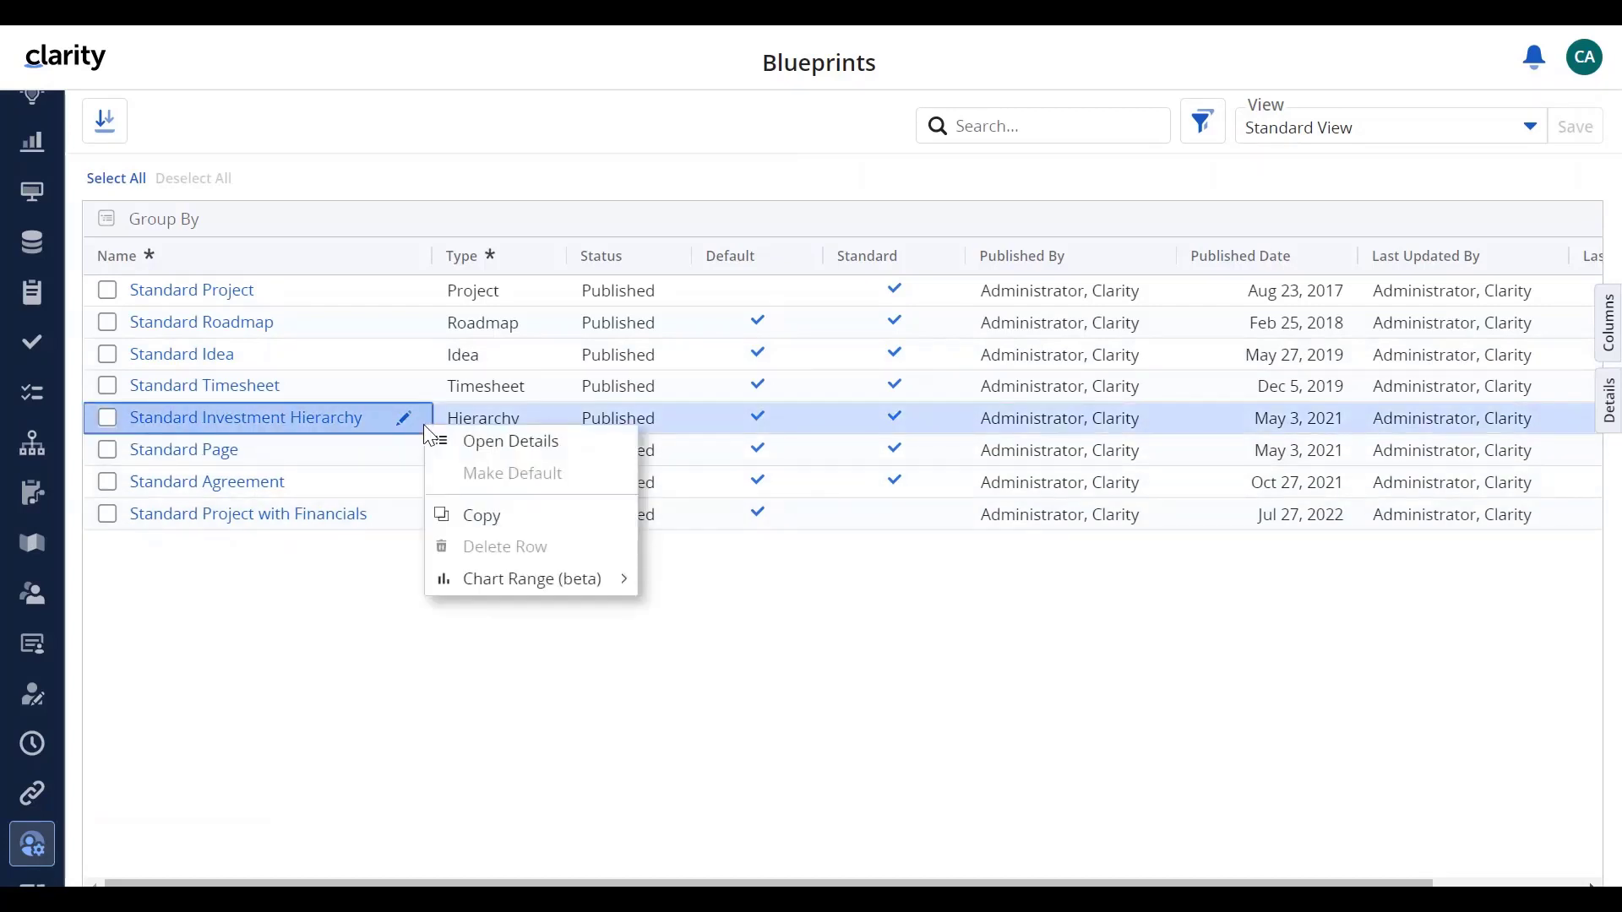
left_click(469, 524)
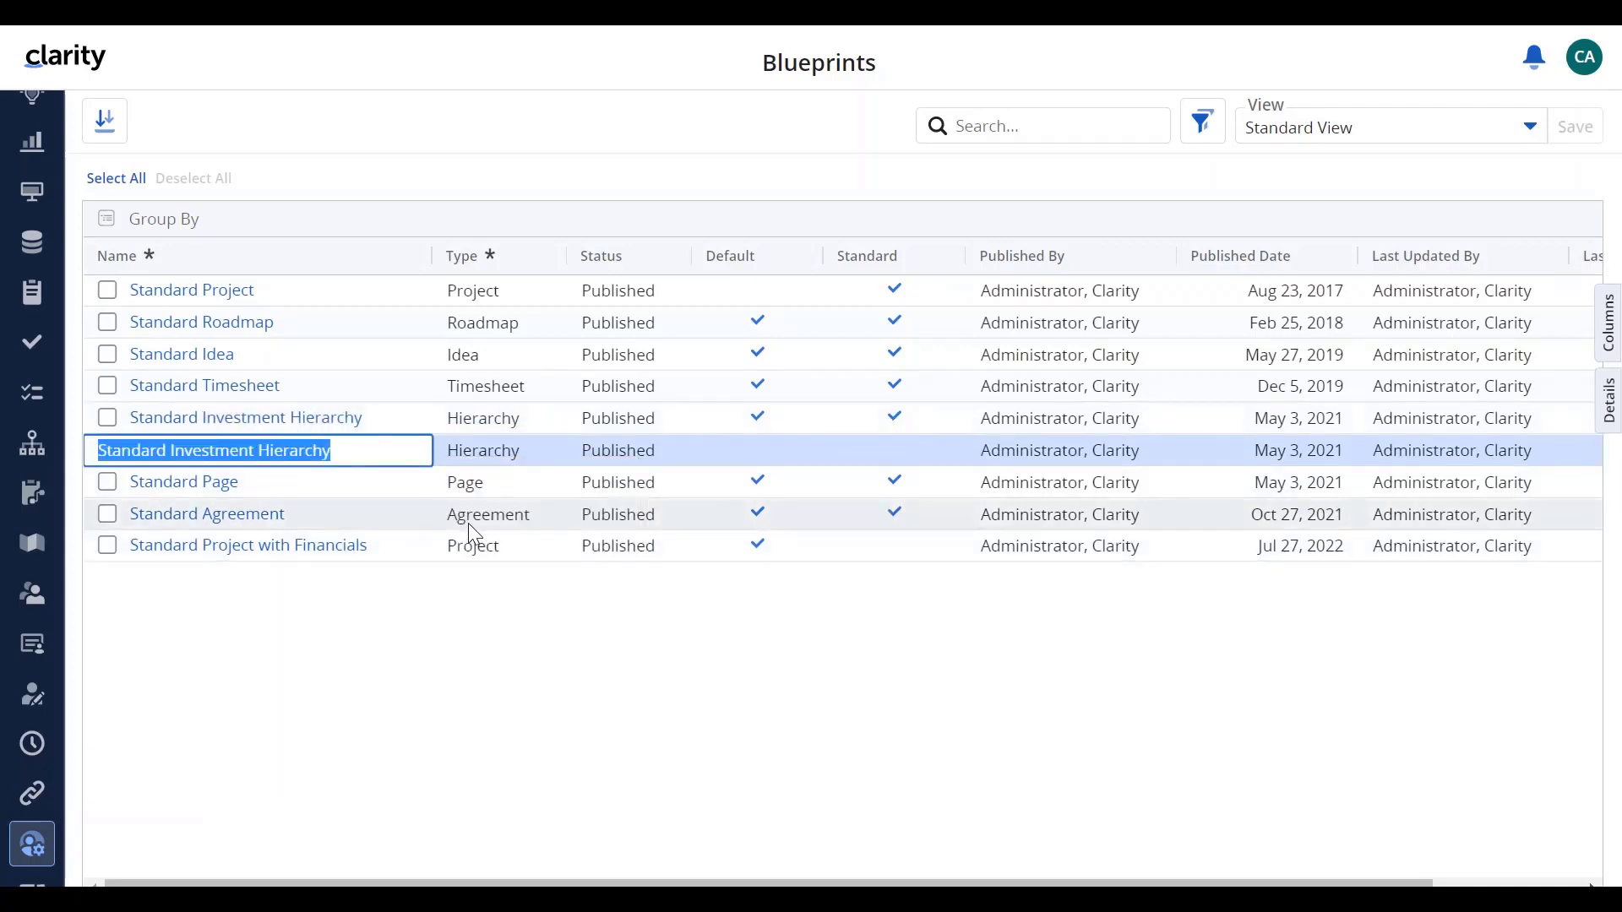
Rename the copied hierarchy blueprint as Investment Hierarchy with Financials
key("Home")
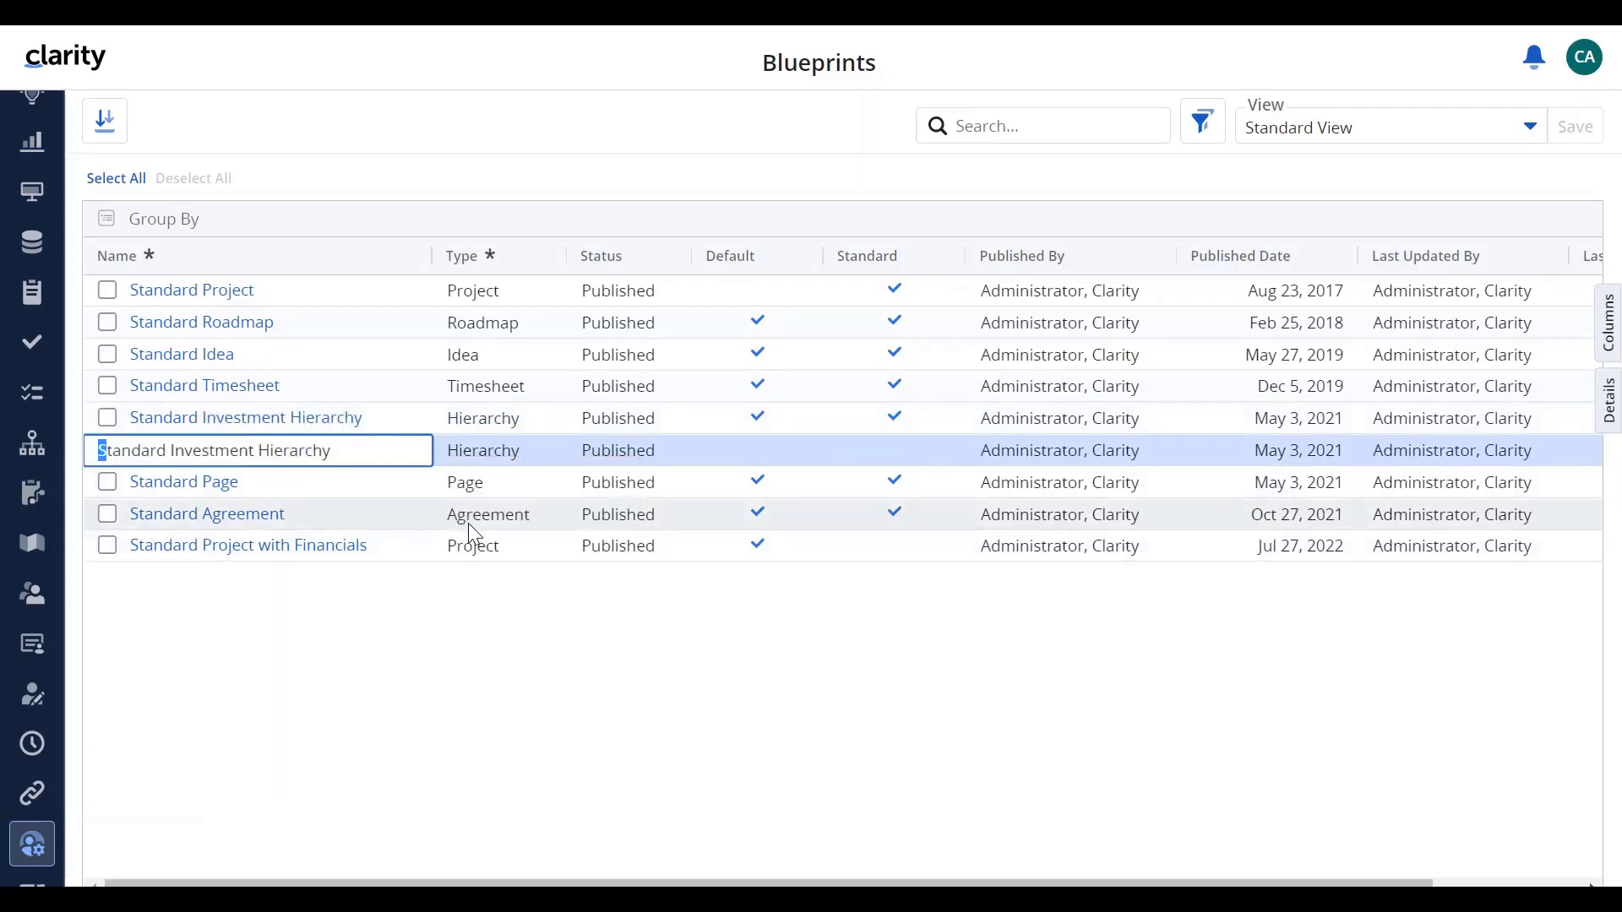
key("shift+Right")
key("shift+Right")
key("shift+Right")
key("shift+Right")
key("shift+Right")
key("shift+Right")
key("shift+Right")
key("shift+Right")
key("shift+Right")
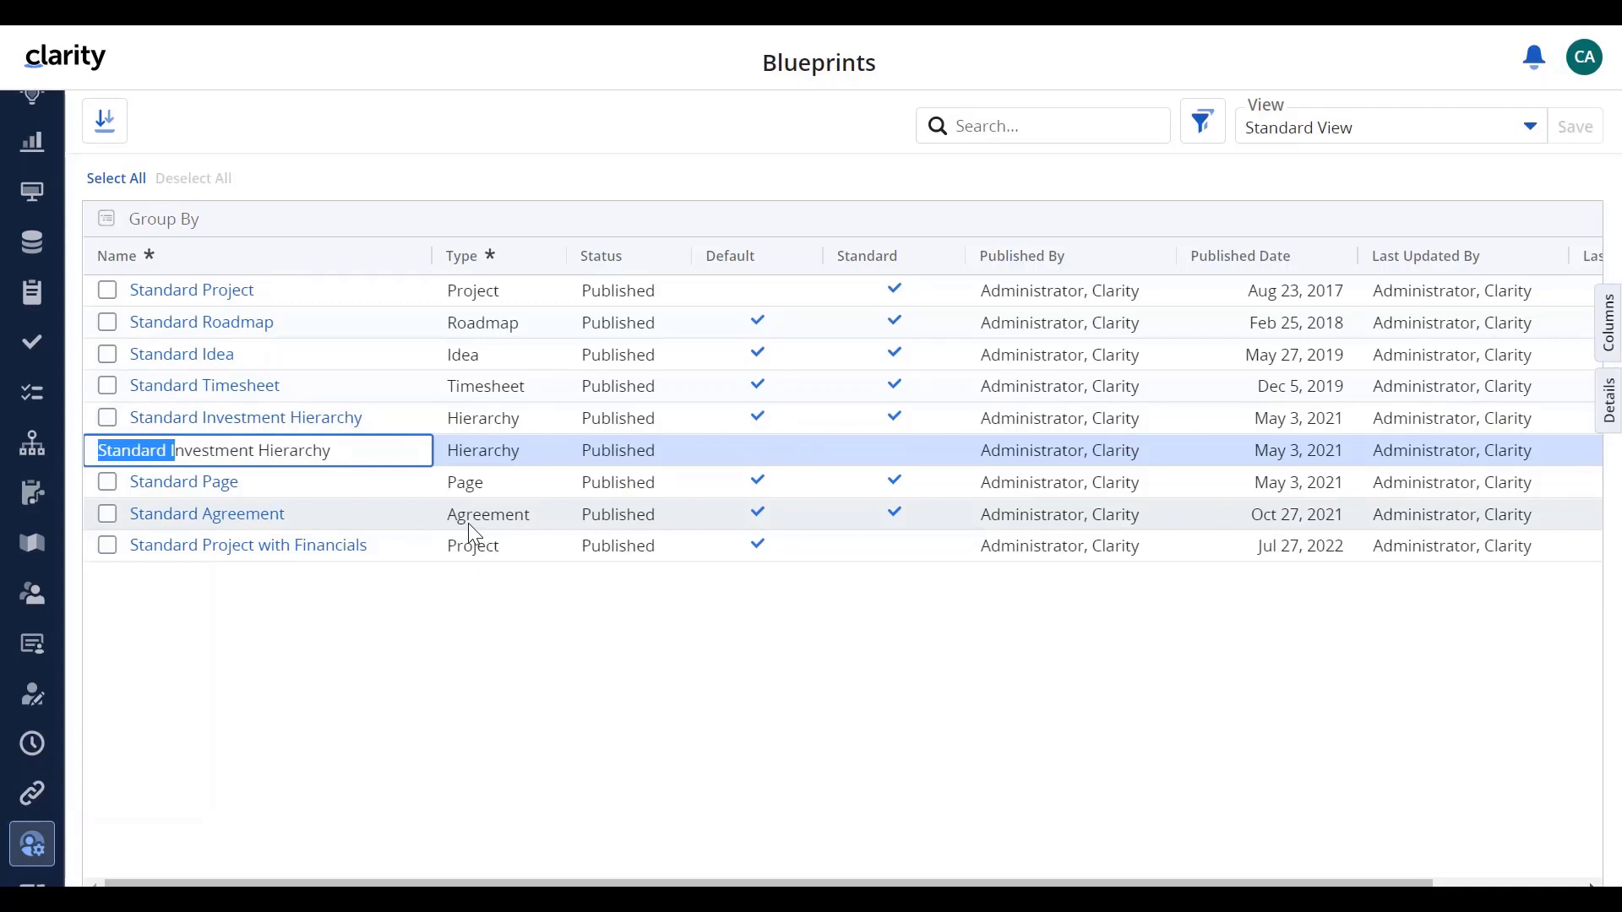
key("BackSpace")
key("End")
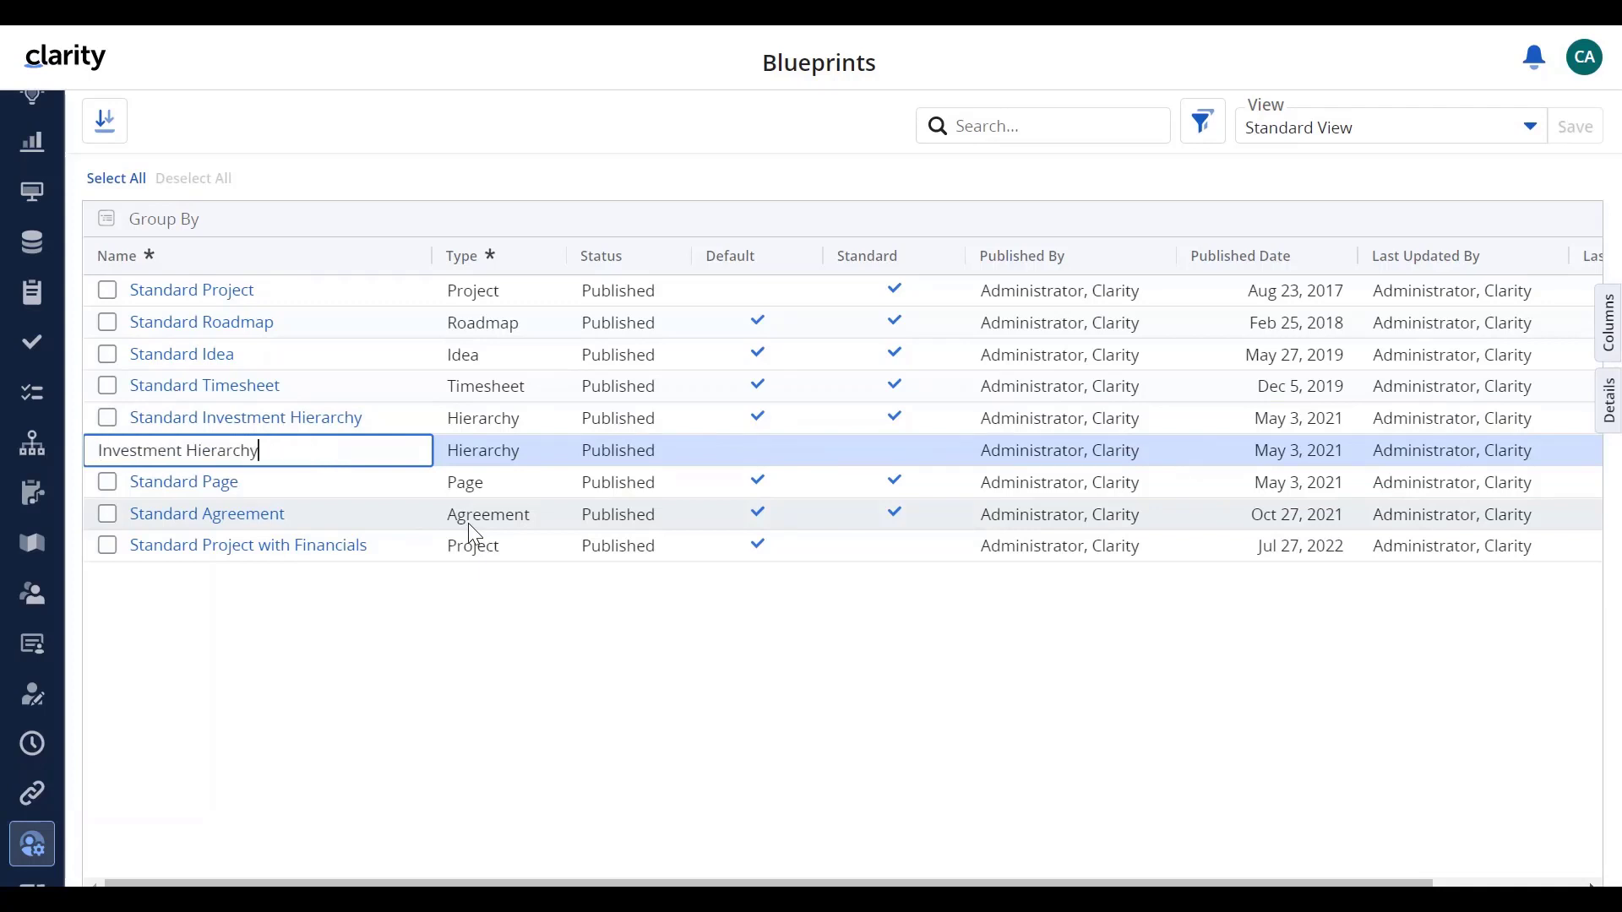
type("with Financials")
key("Return")
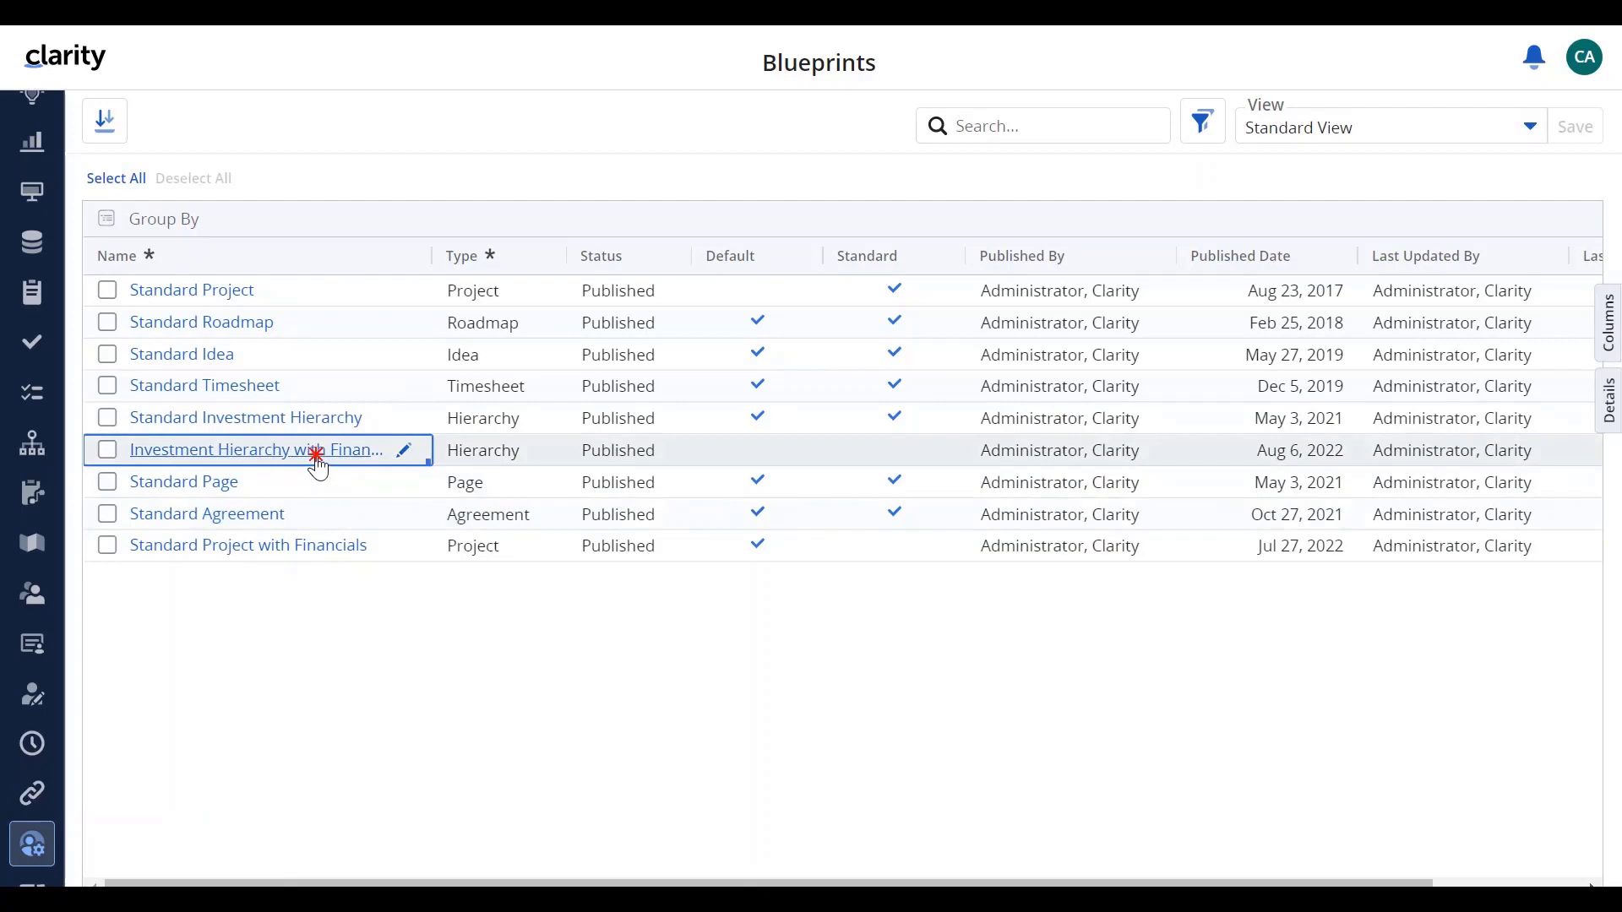
Add the Financials module after Properties in the Investment Hierarchy with Financials blueprint and publish it
left_click(318, 457)
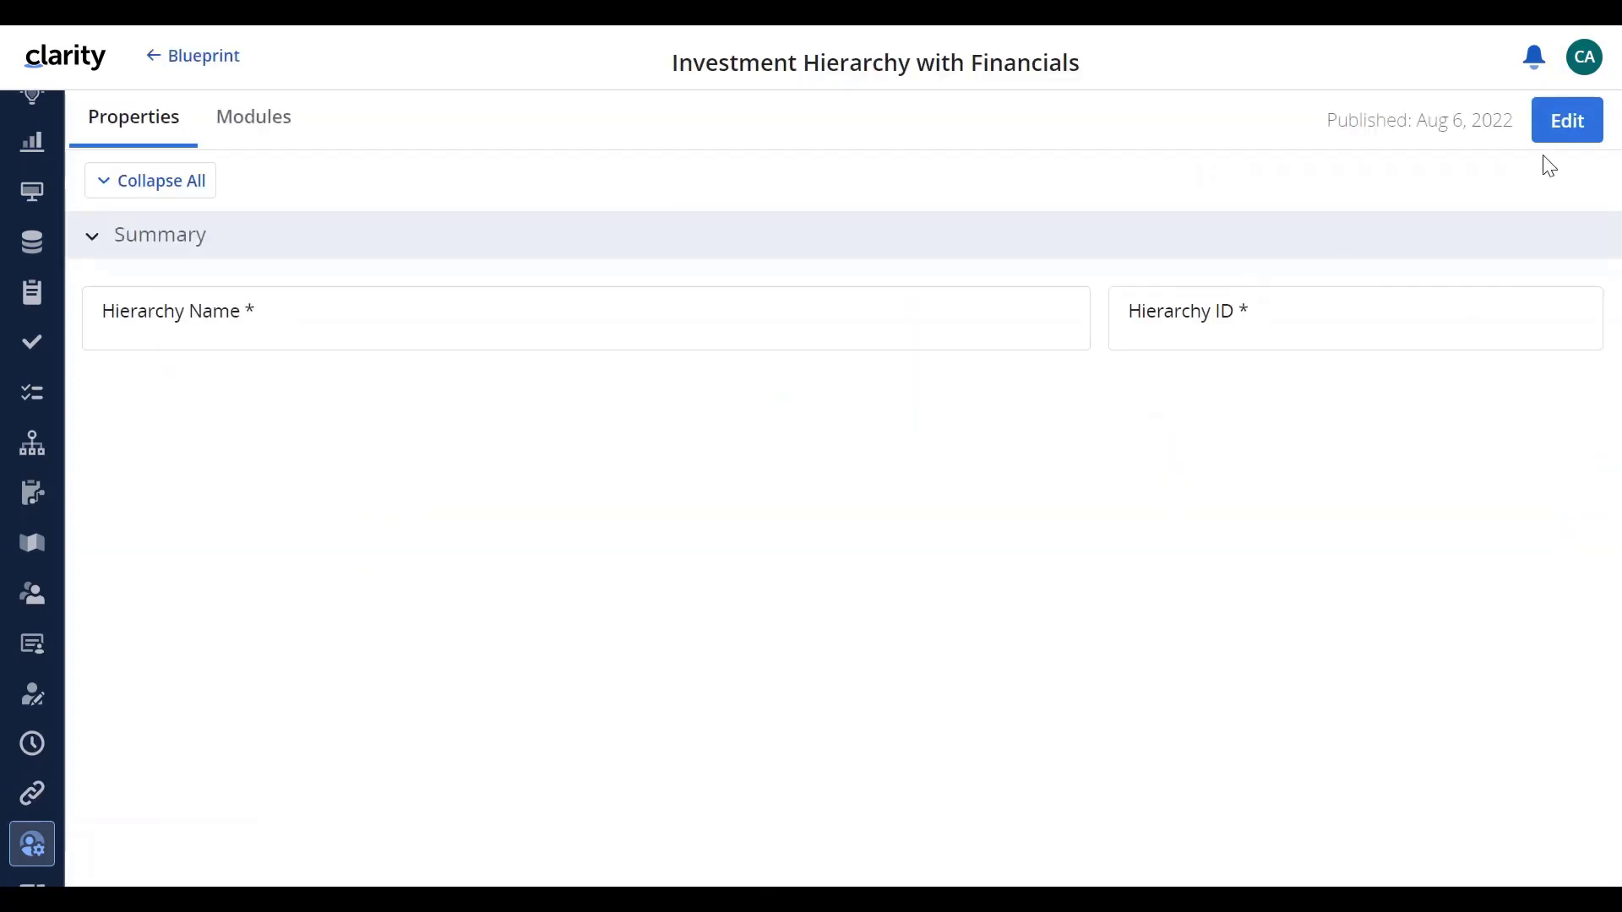
left_click(1560, 122)
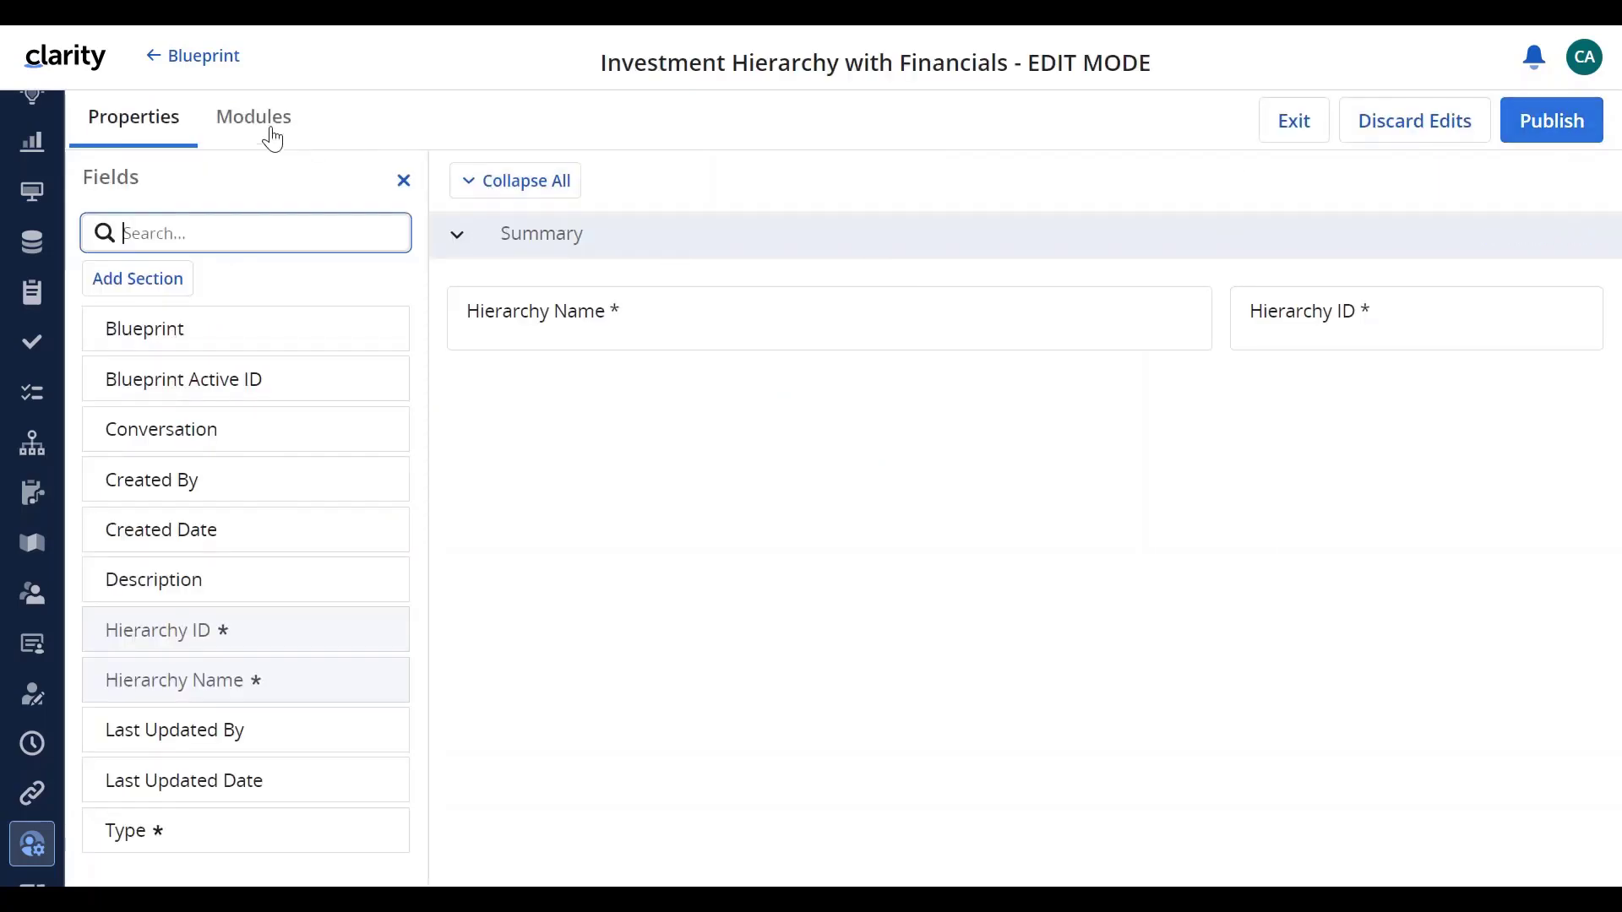
left_click(267, 123)
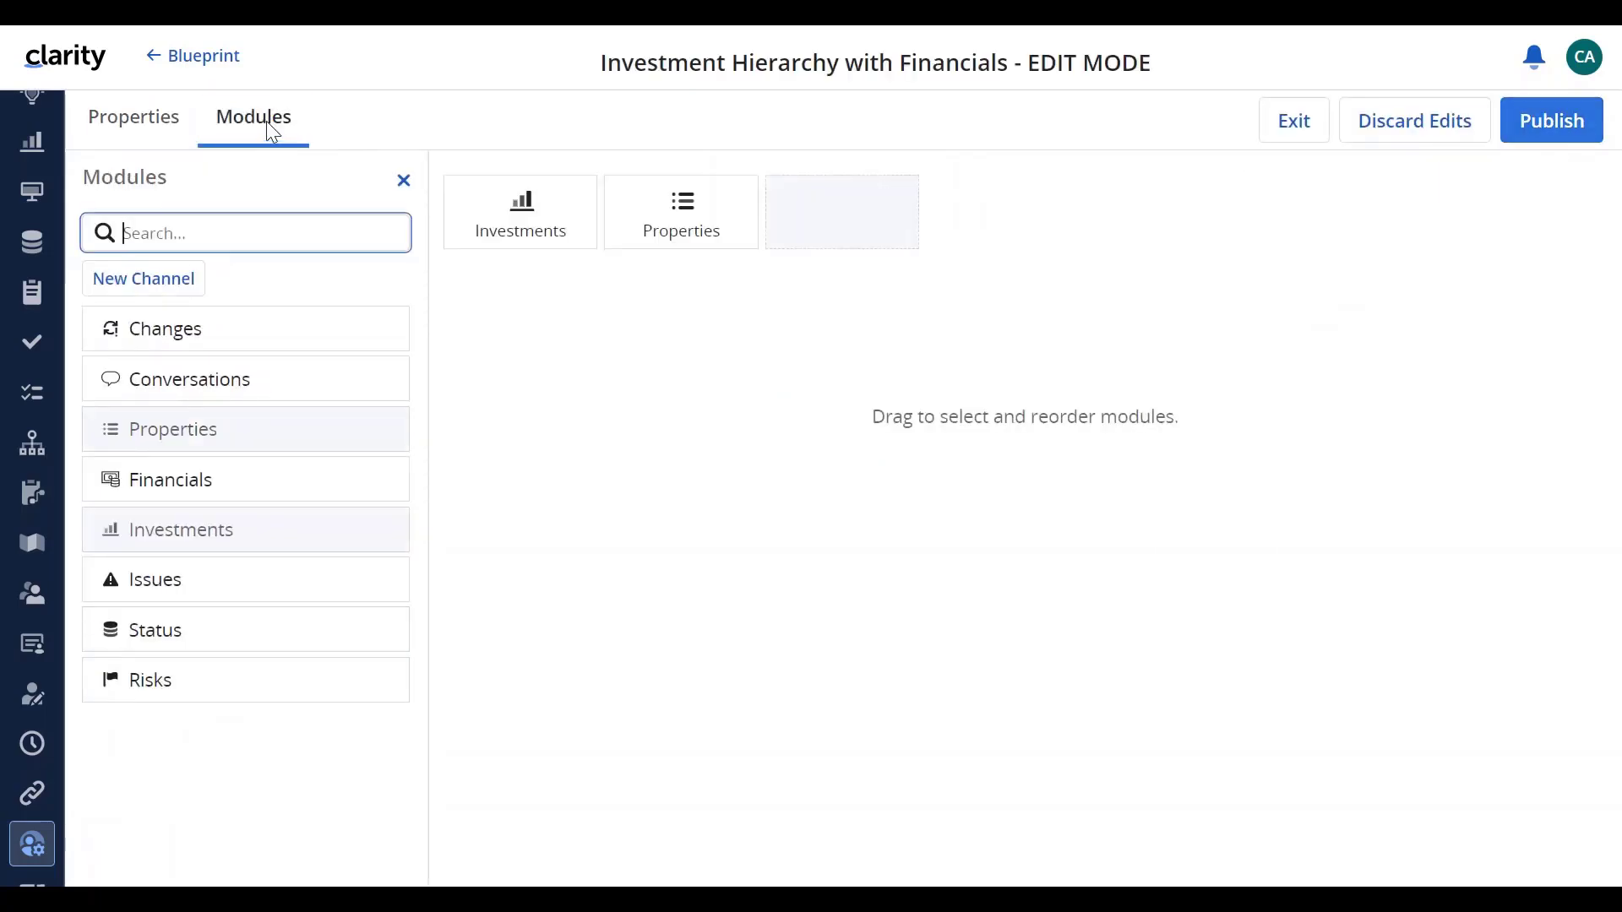
mouse_move(103, 494)
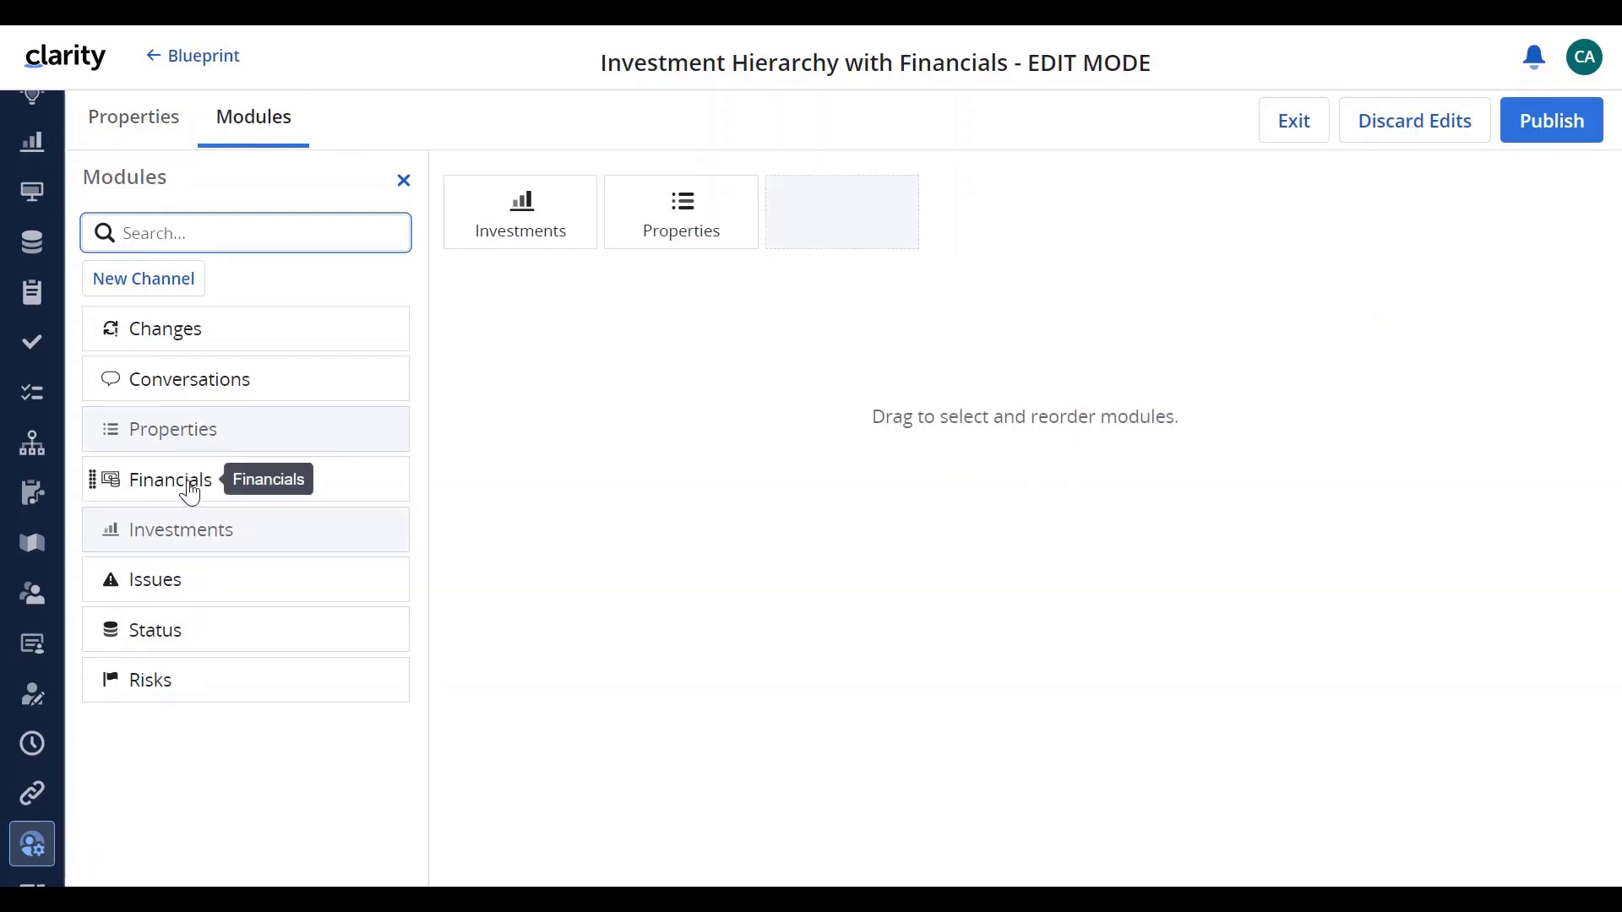
left_click_drag(94, 491, 822, 225)
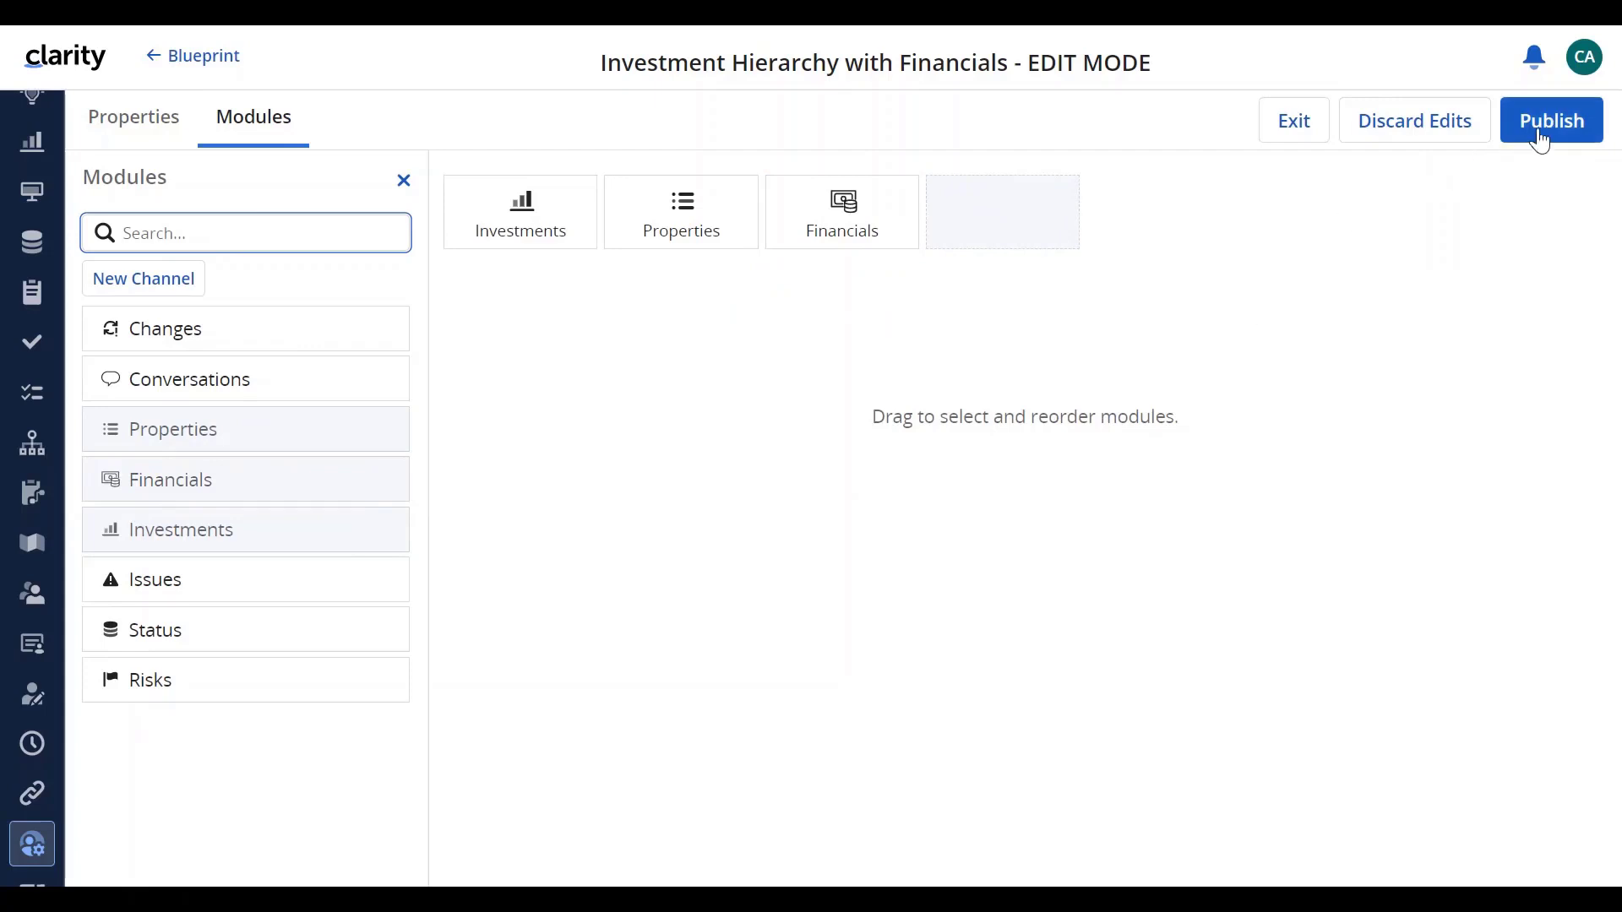
left_click(1541, 140)
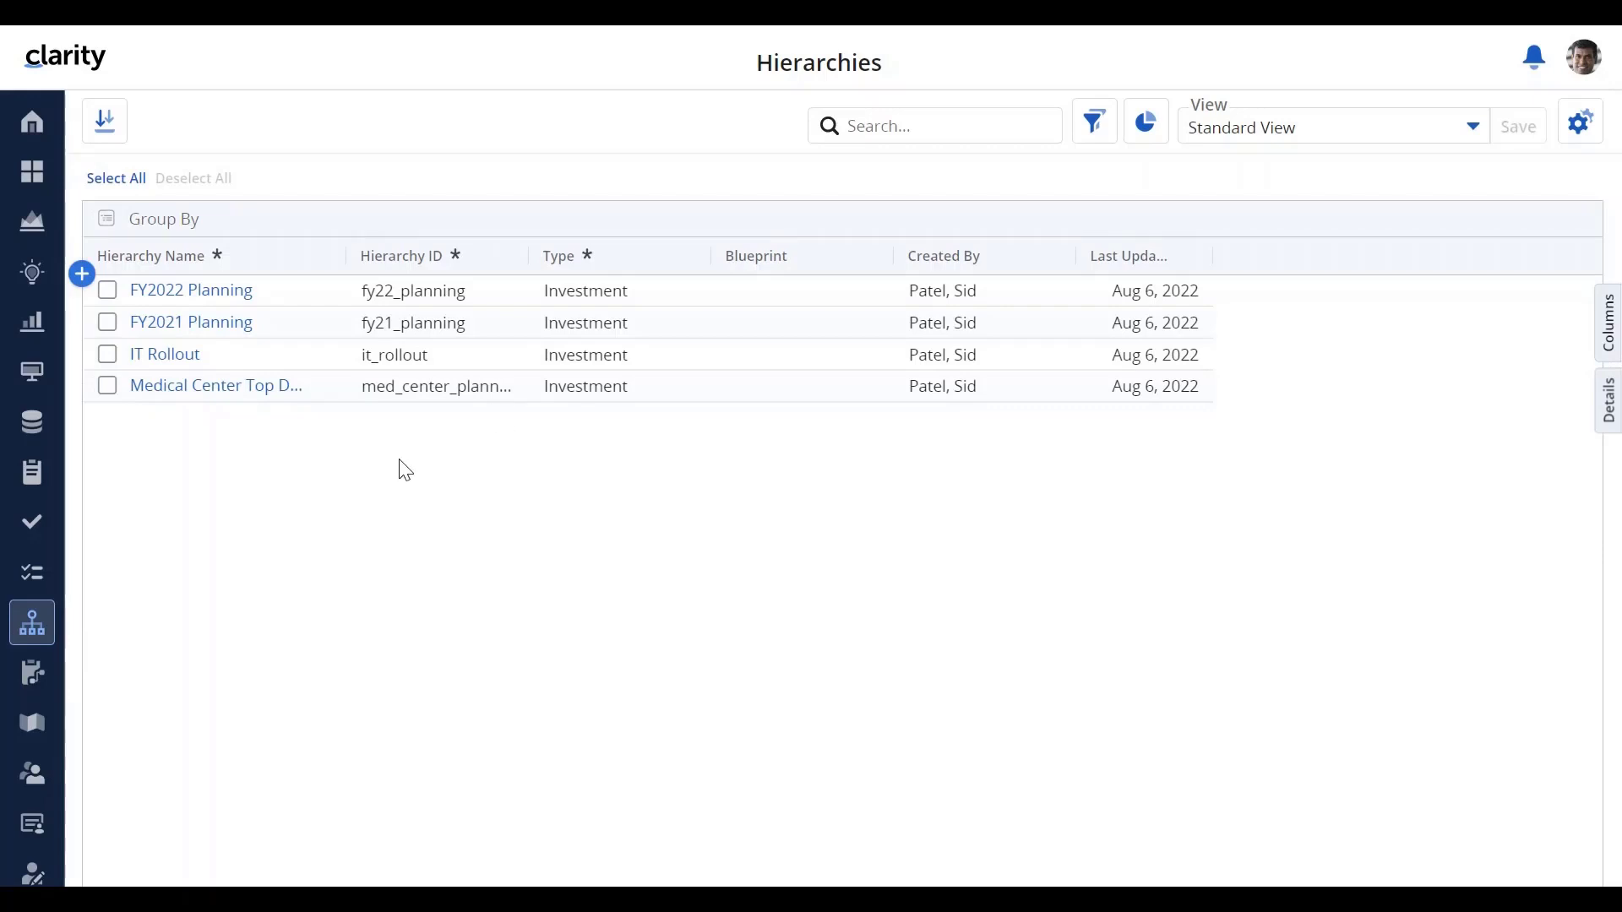
Assign the Investment Hierarchy with Financials blueprint to the FY2022 Planning hierarchy
left_click(779, 290)
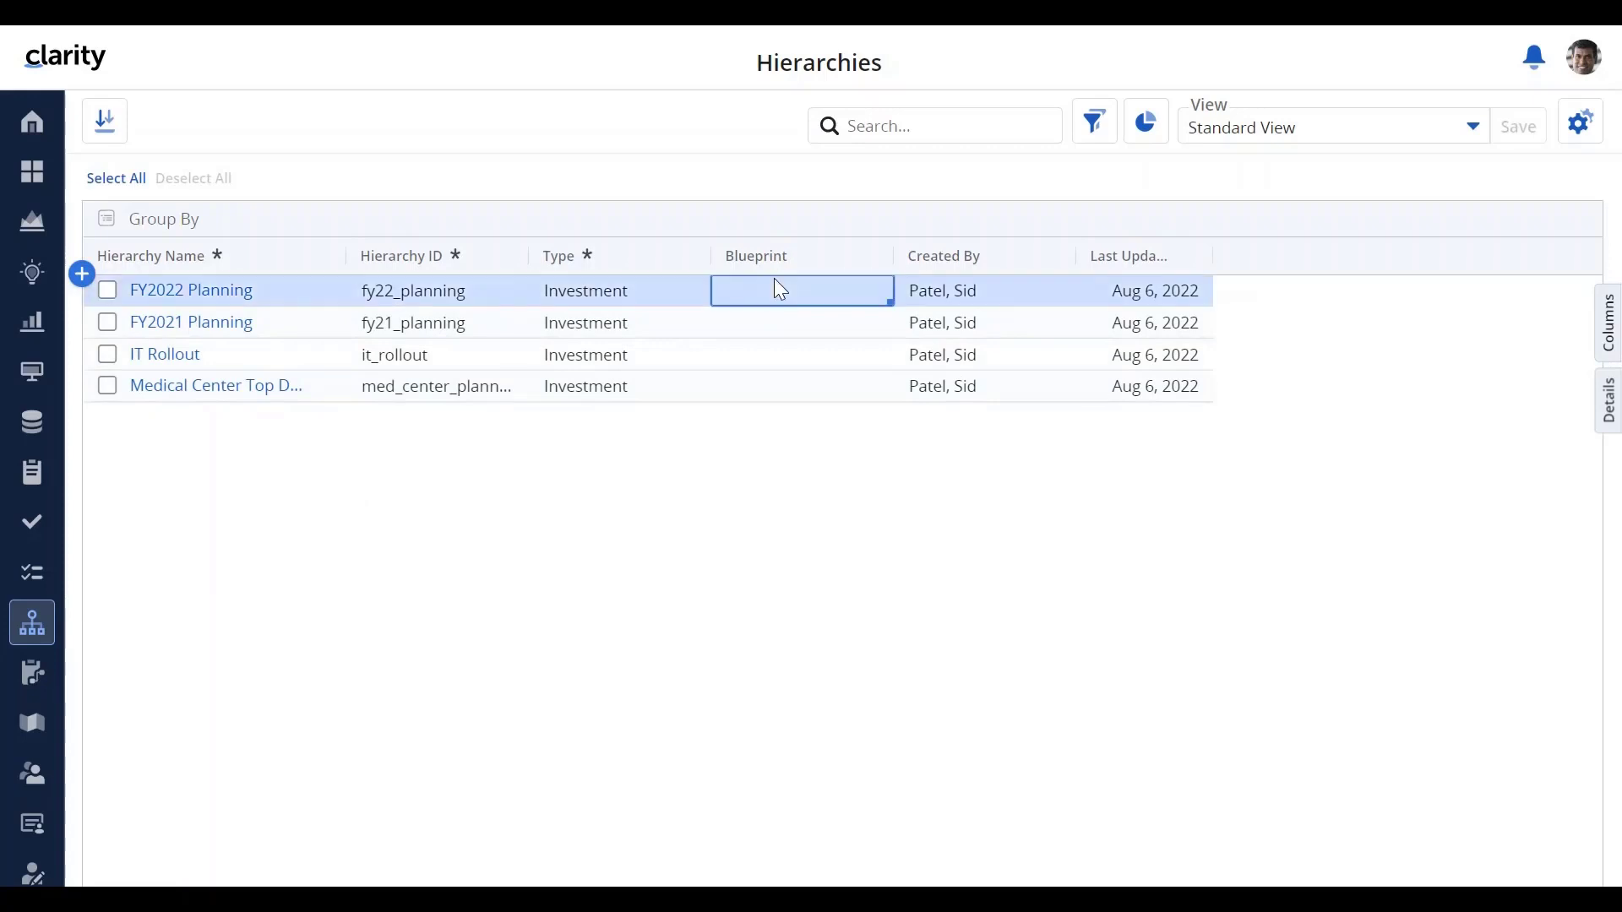
left_click(779, 290)
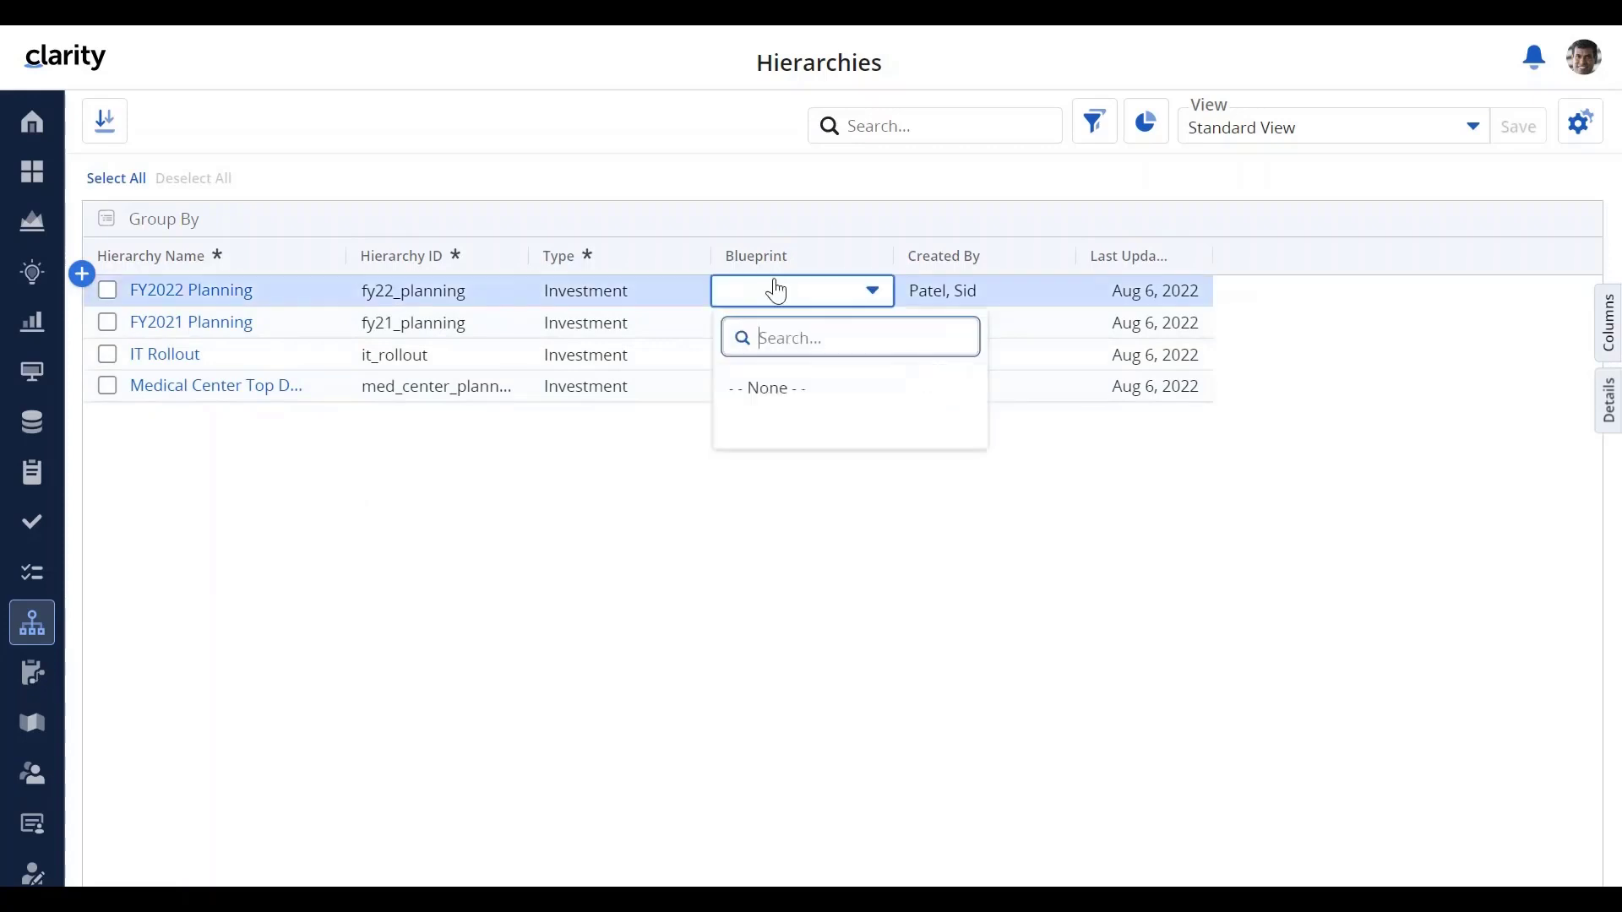
left_click(789, 432)
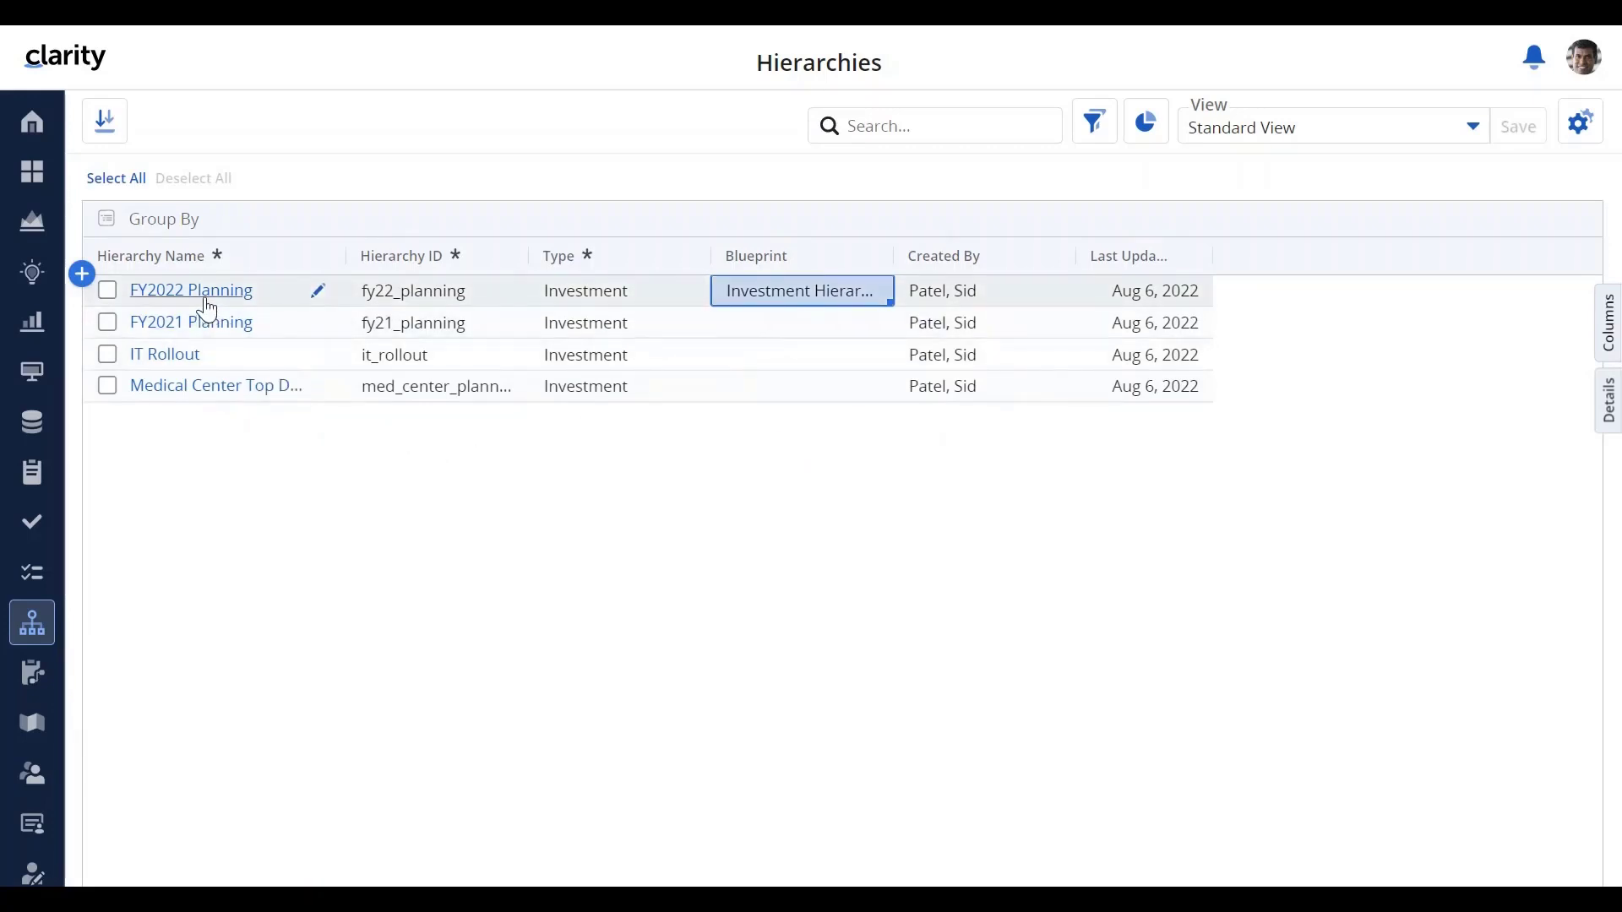
Open the financials of the FY2022 Planning hierarchy and examine which filter applies to the cost plan grid
left_click(207, 302)
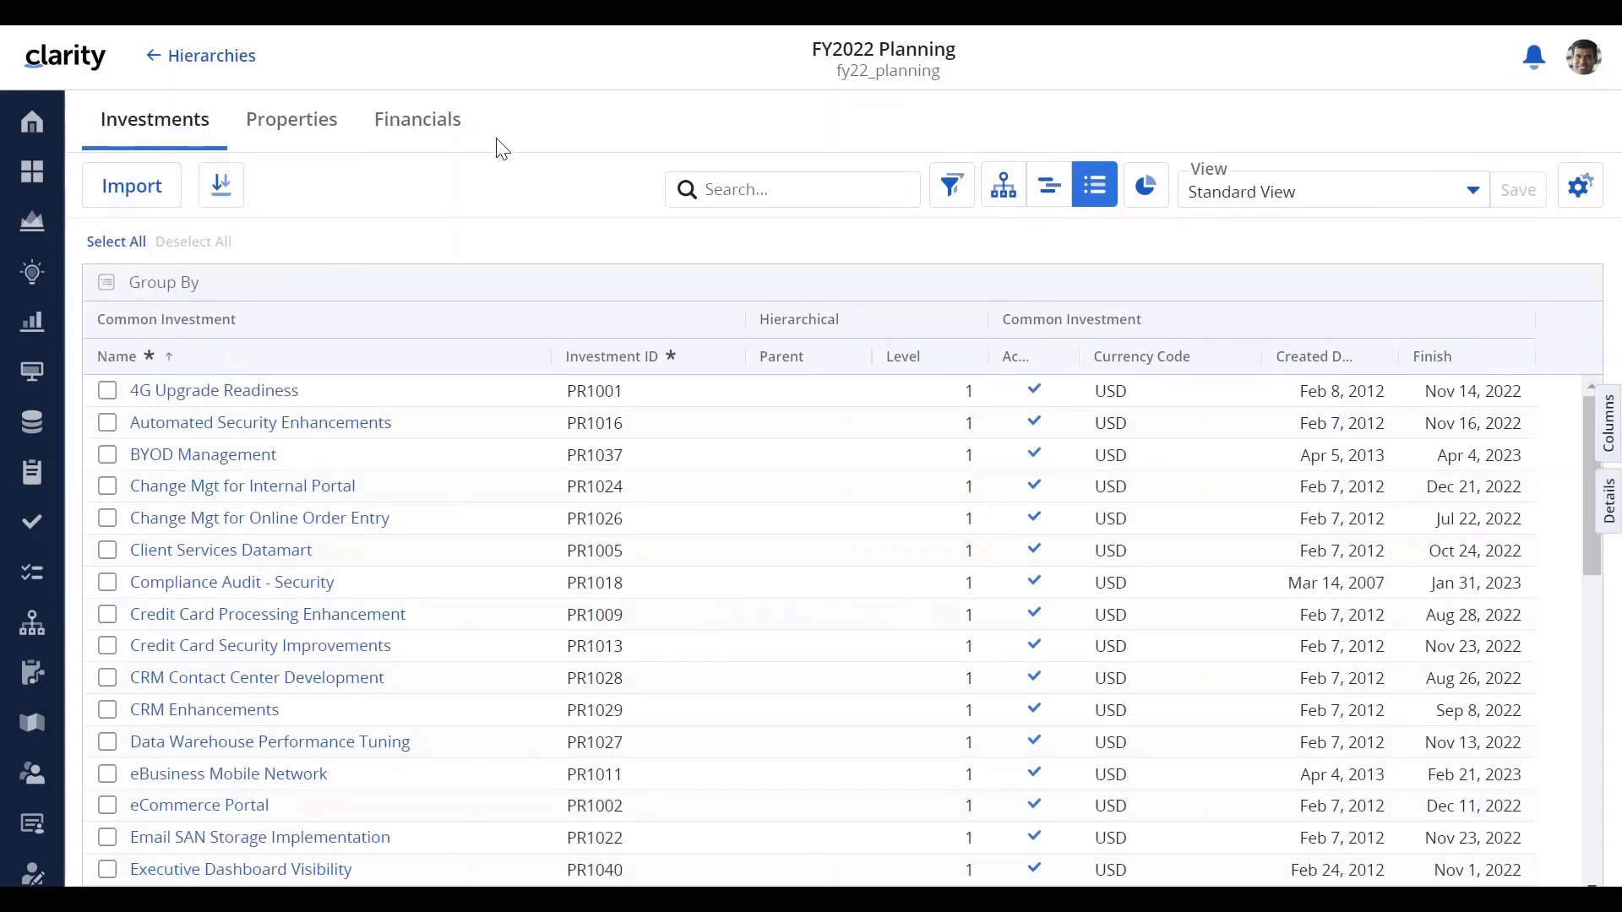
left_click(437, 128)
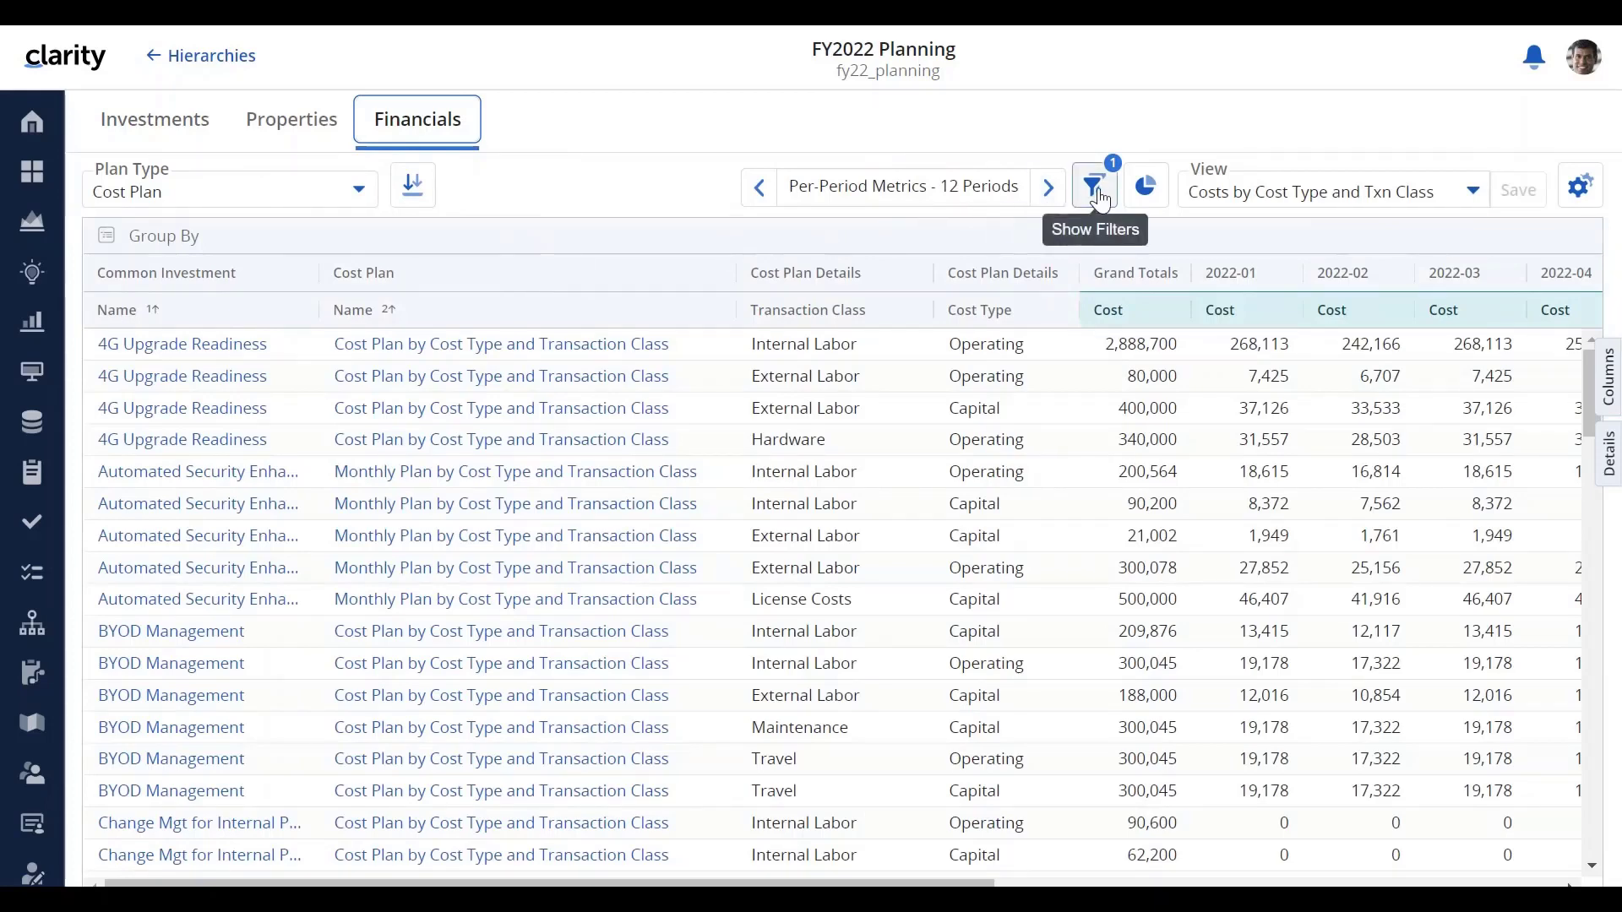
left_click(1095, 188)
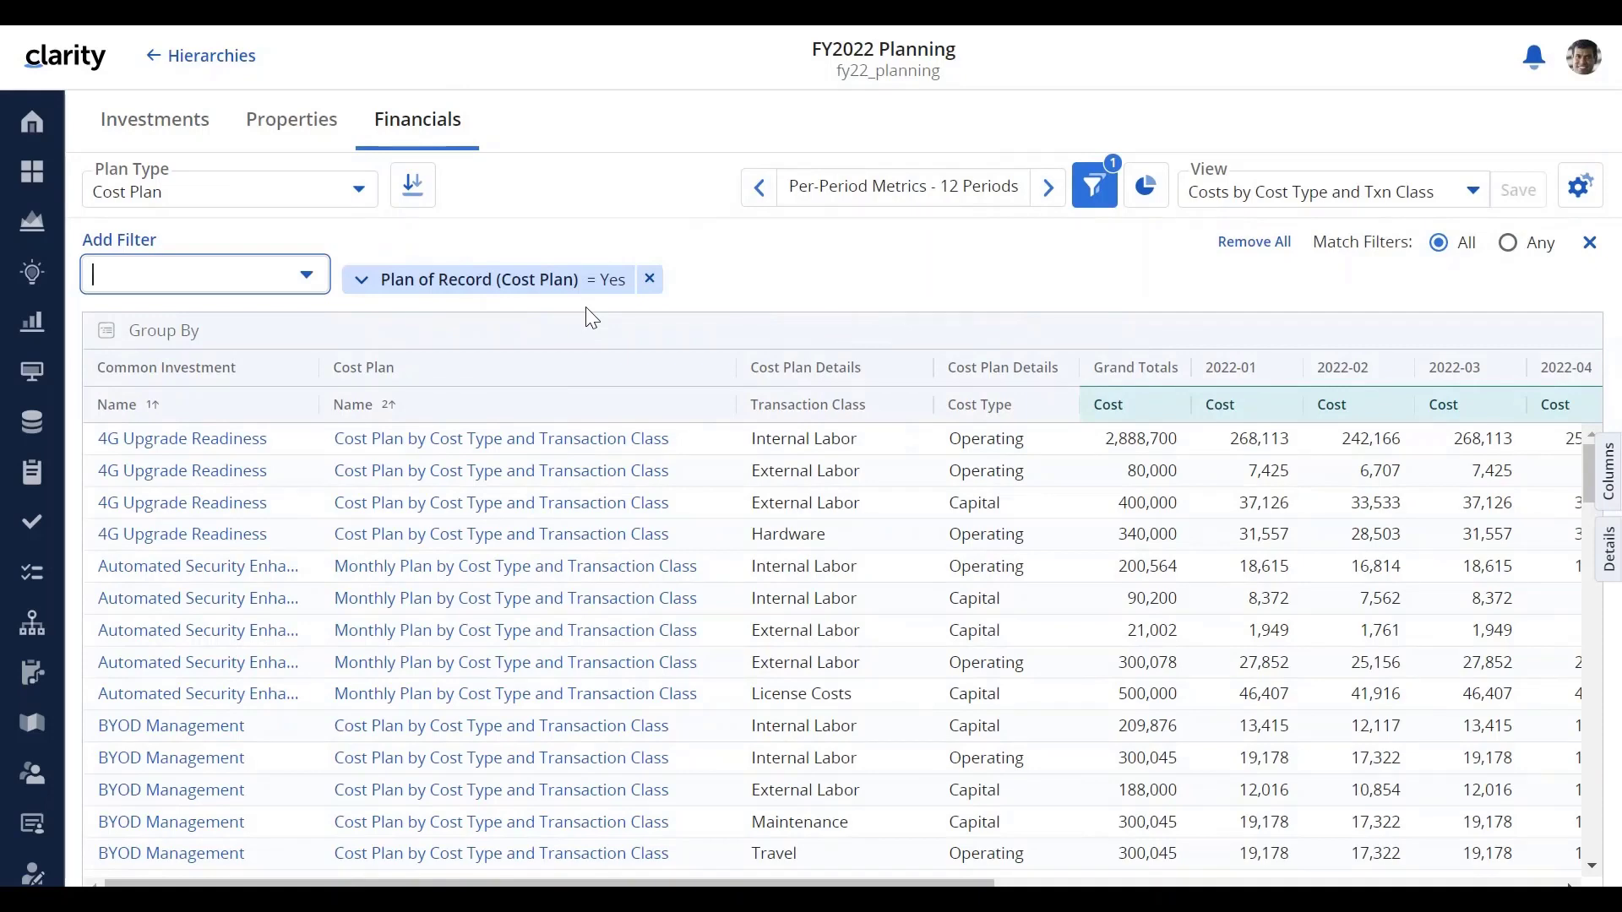
left_click(1094, 190)
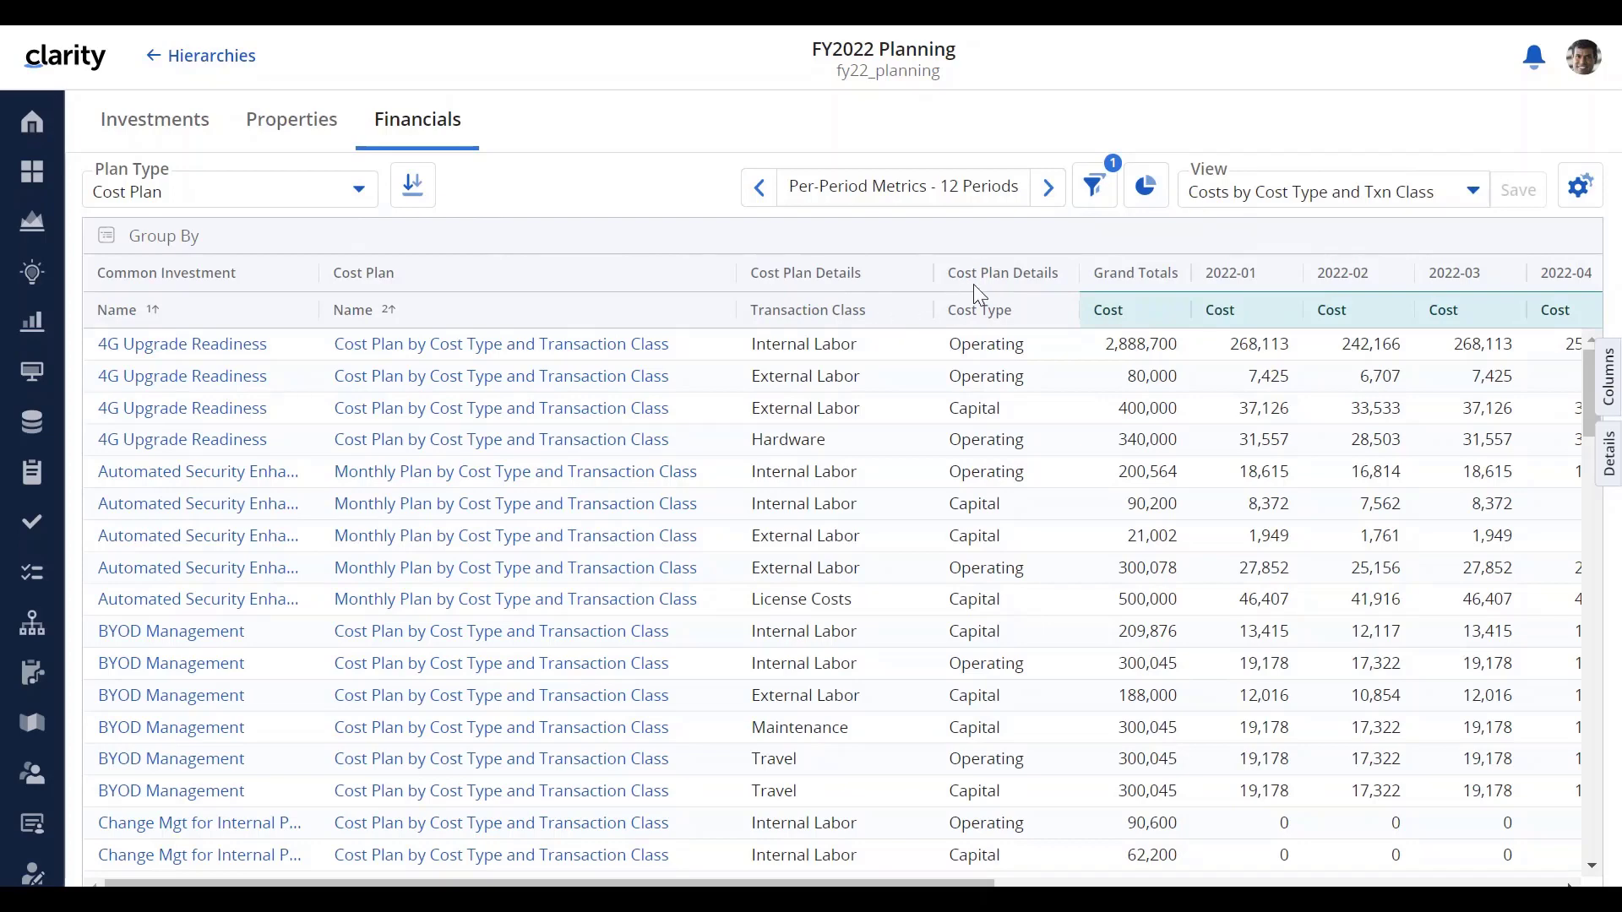
Group the cost plan details by Cost Type, inspect the rows in the Operating group, and remove the grouping
left_click_drag(973, 321, 169, 237)
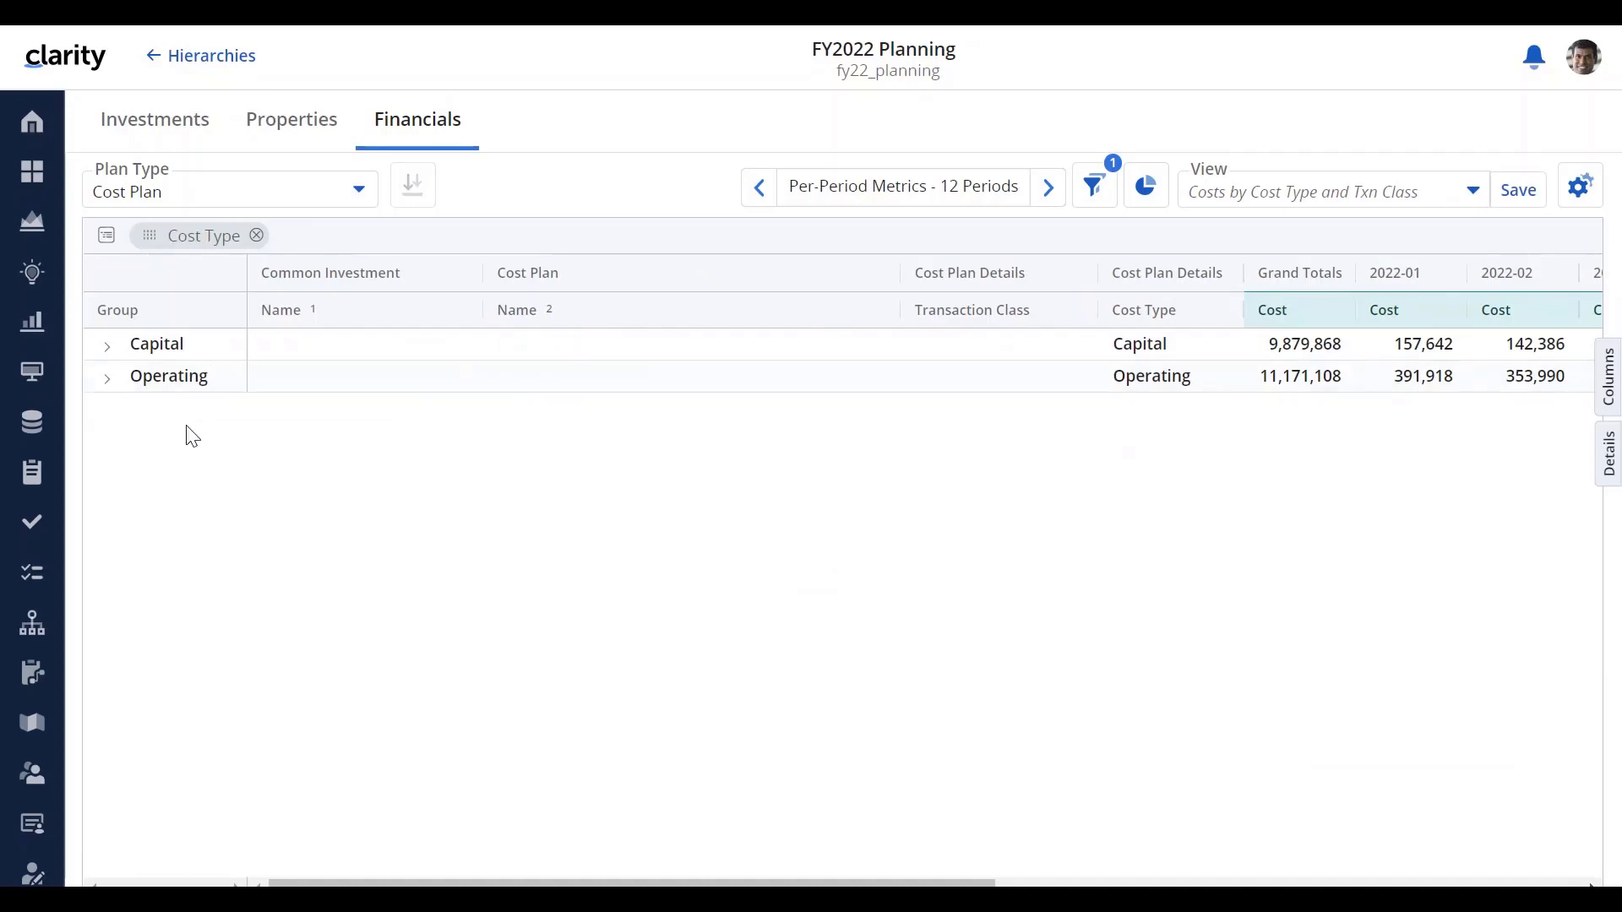
left_click(107, 389)
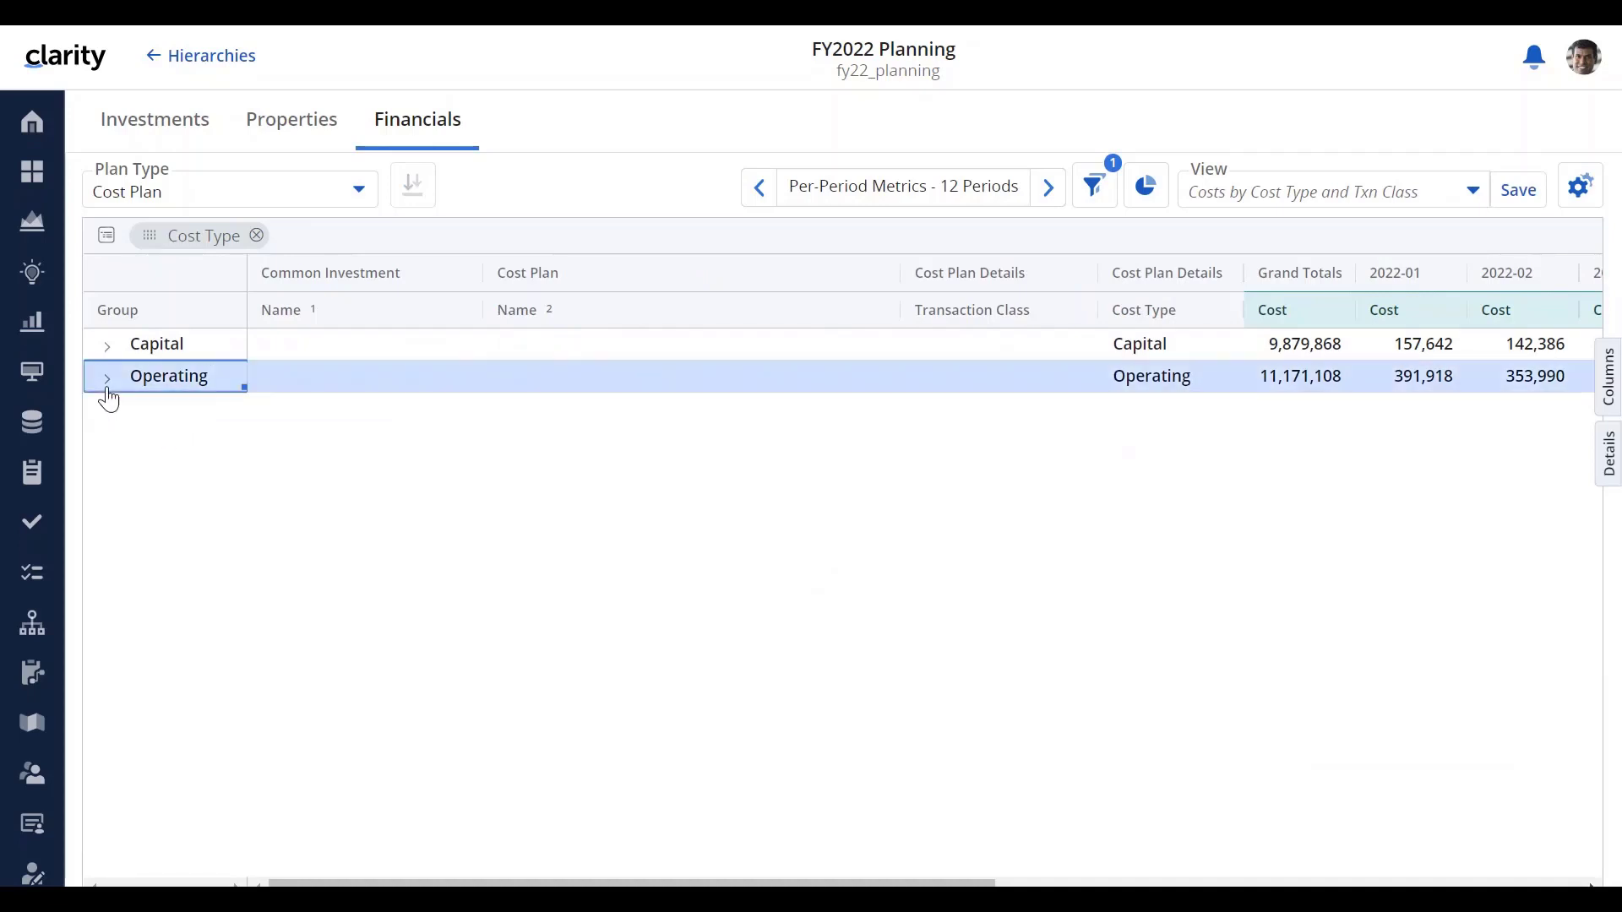
left_click(107, 389)
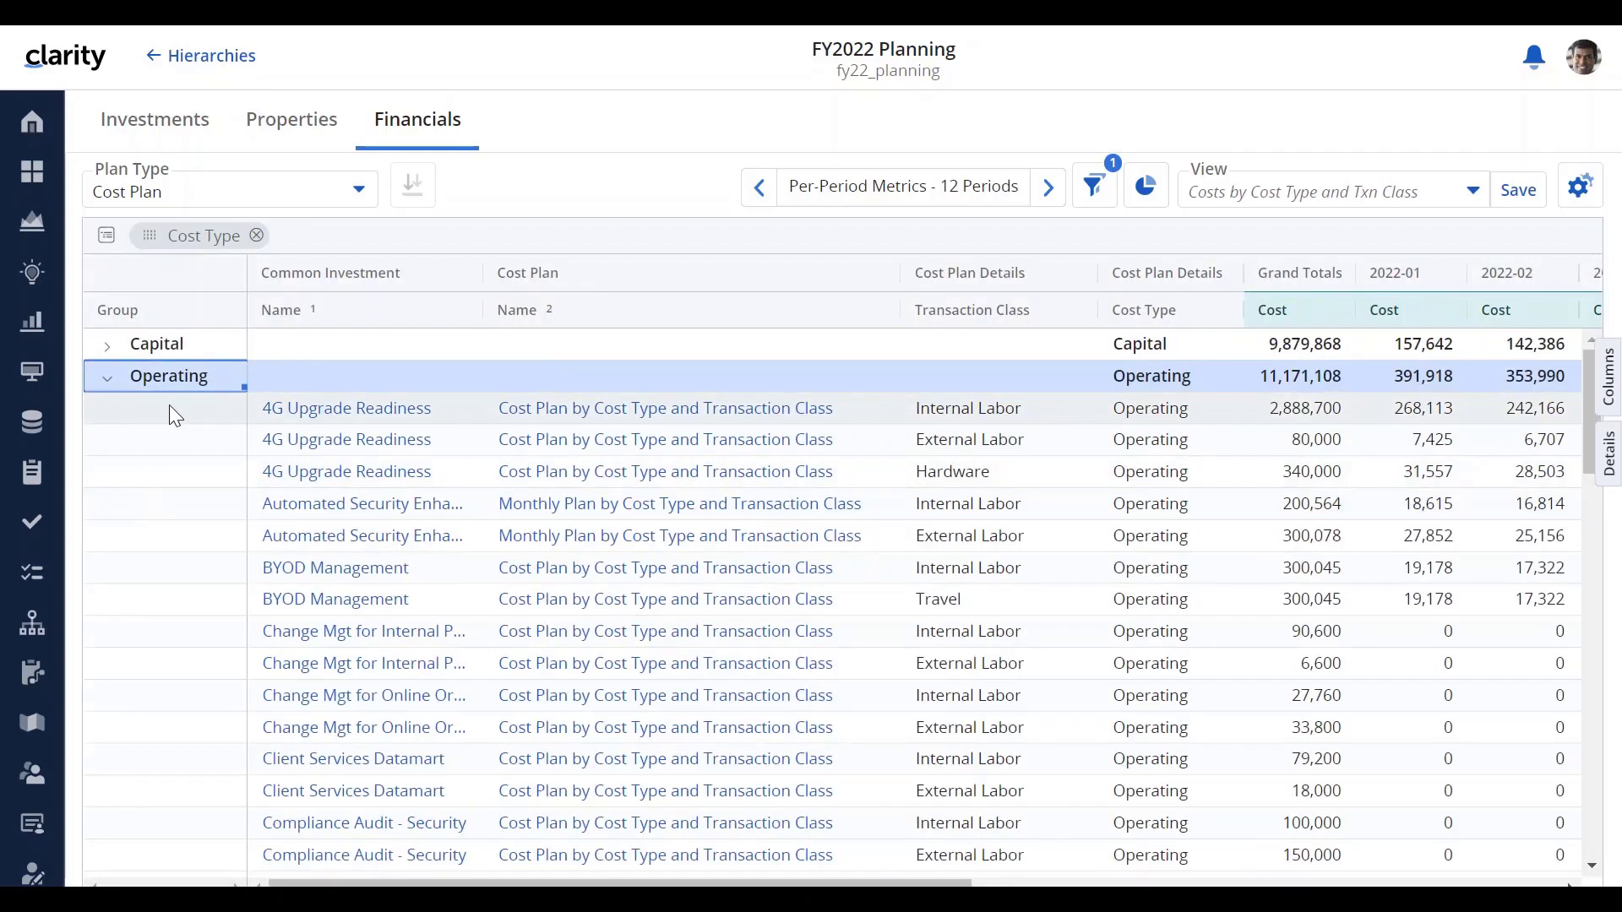
left_click(107, 386)
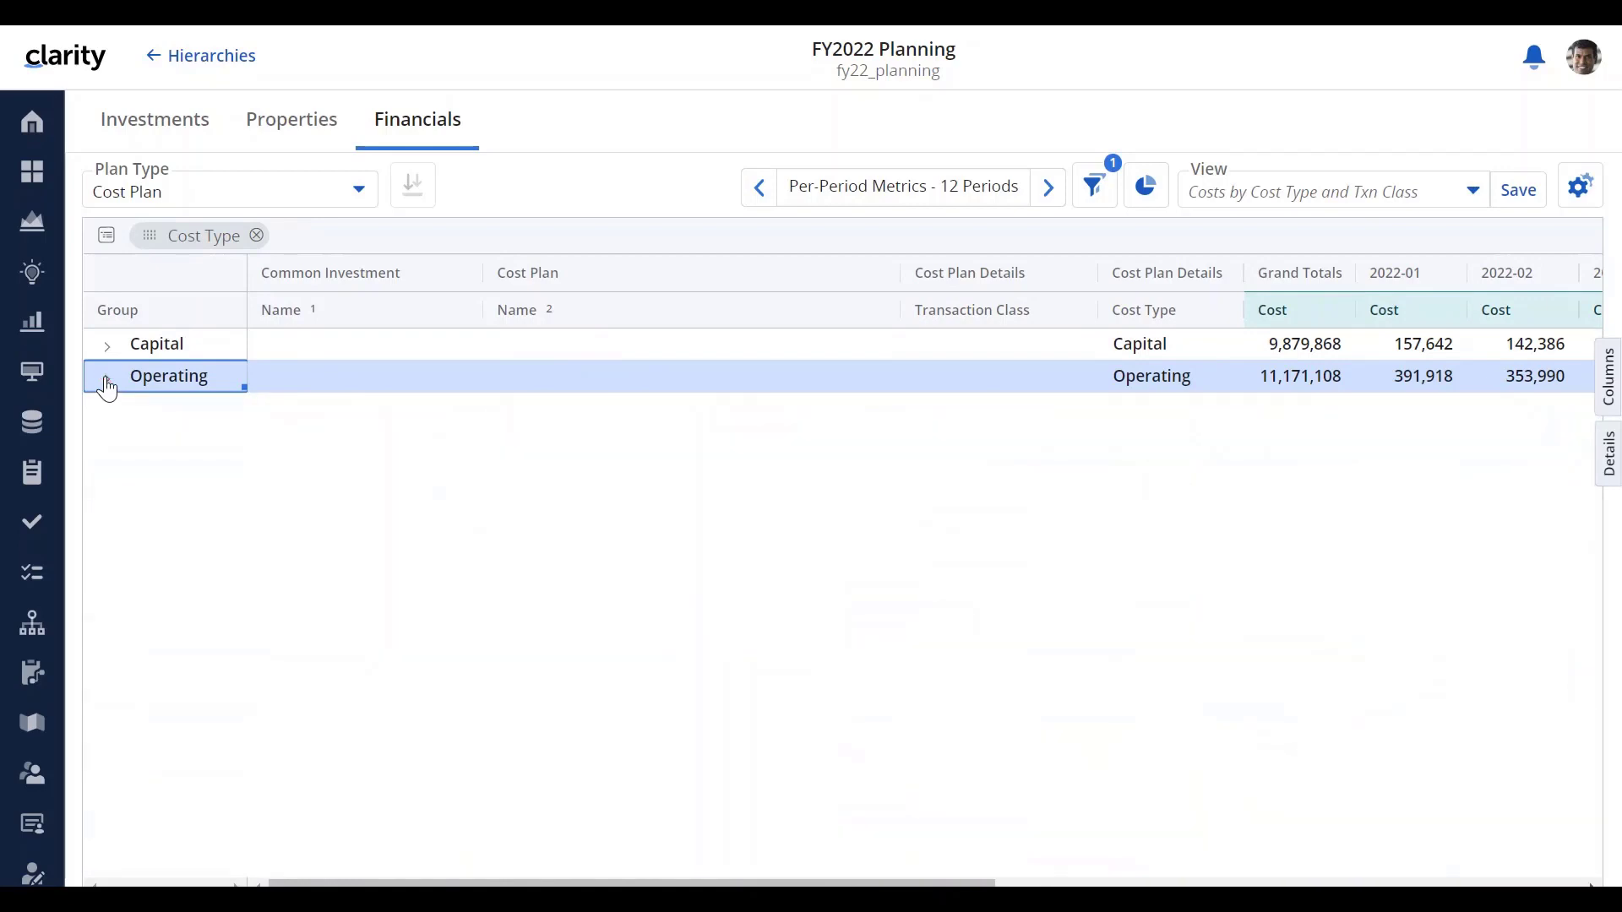
left_click(257, 236)
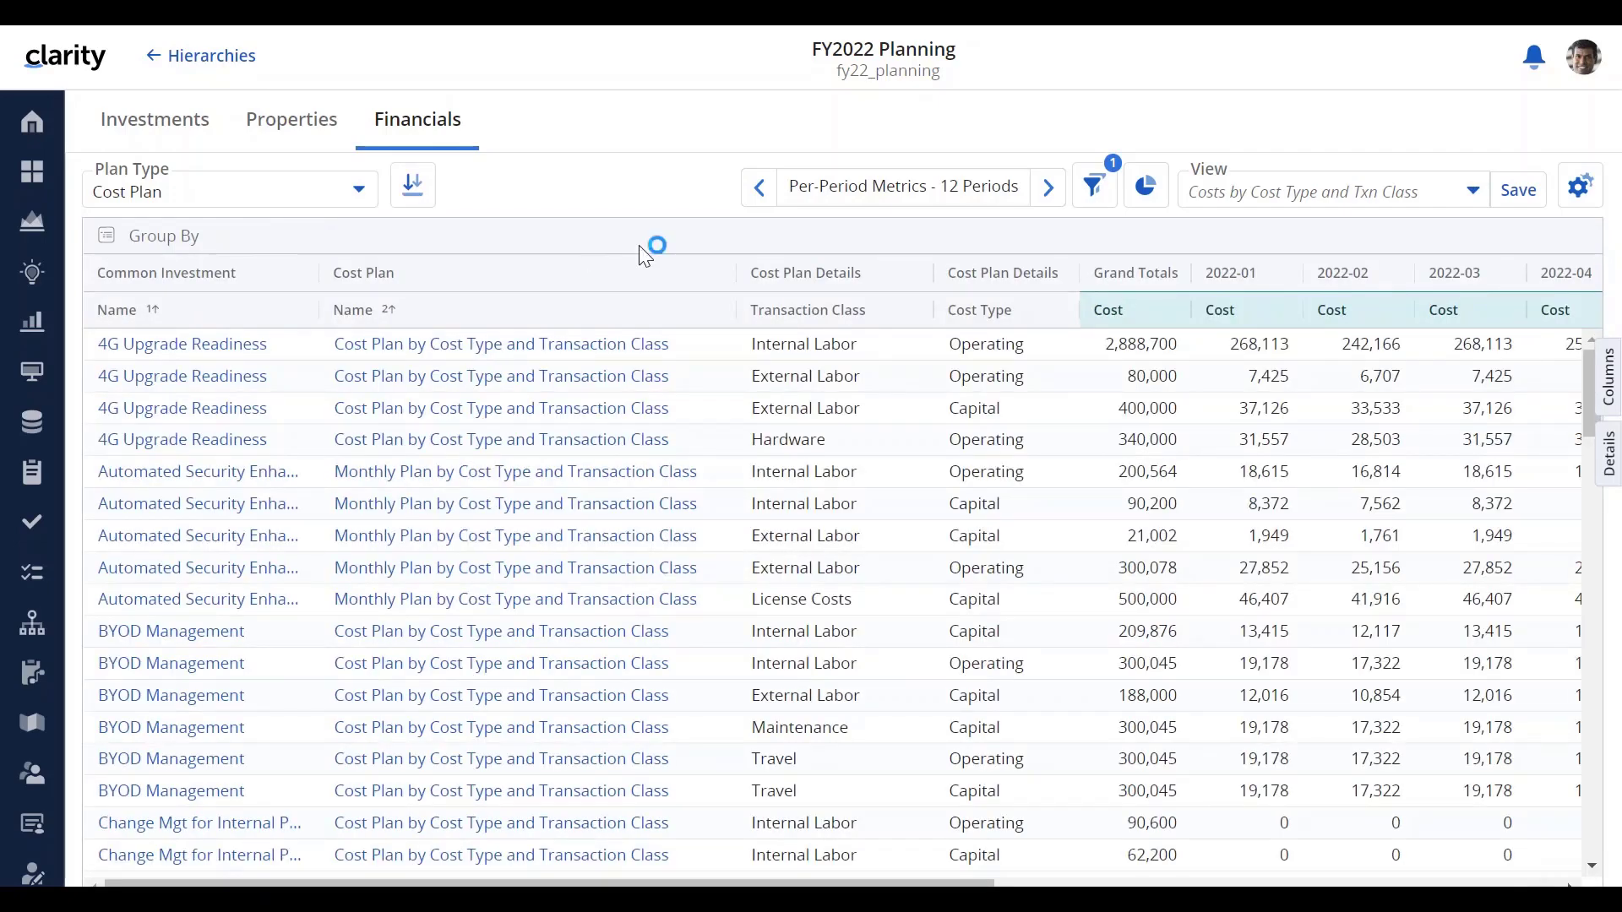
Show the cost plan widgets, examine the investment, transaction class and cost type charts, and hide them again
left_click(1146, 187)
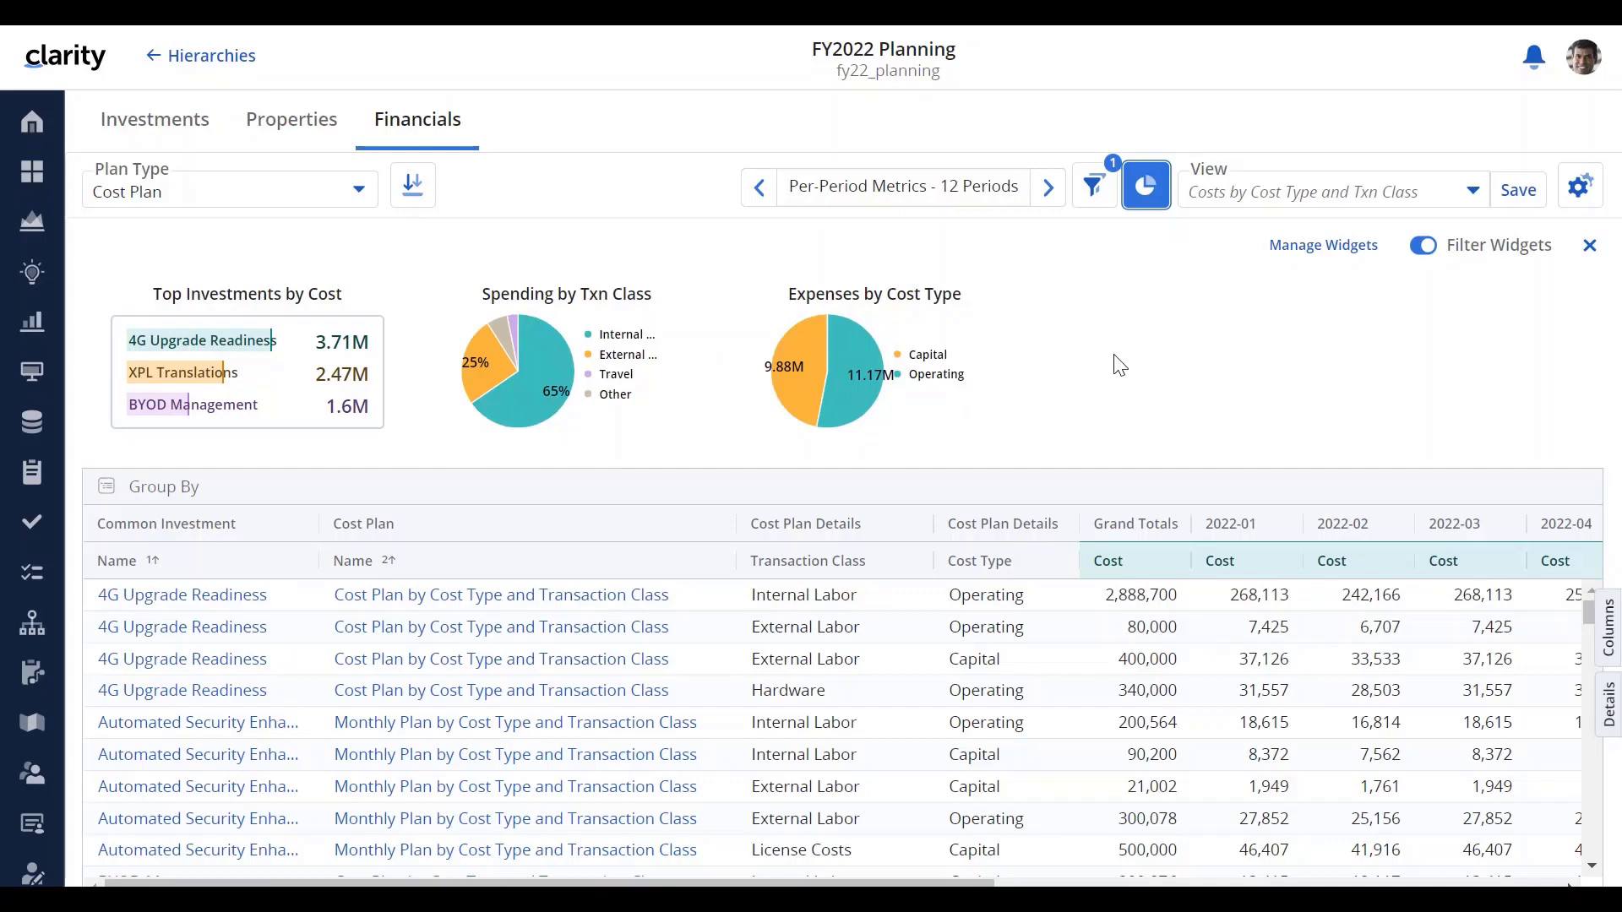
mouse_move(837, 427)
left_click(1154, 194)
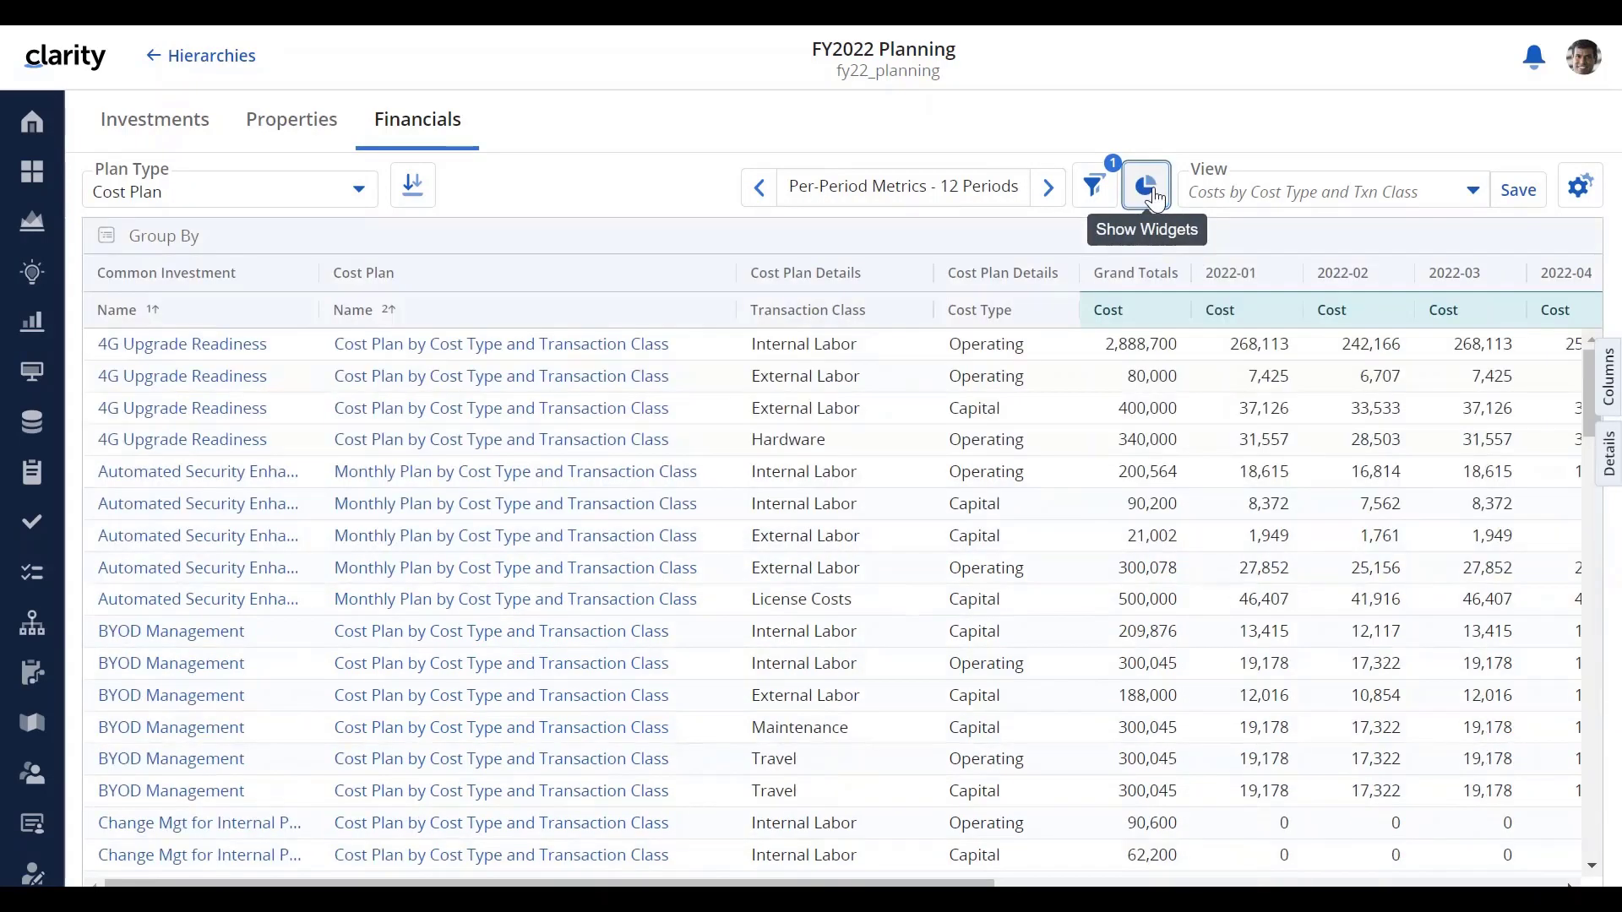
Examine the columns available for the cost plan grid, from the Common Investment attributes to the Grand Totals metrics
left_click(1609, 384)
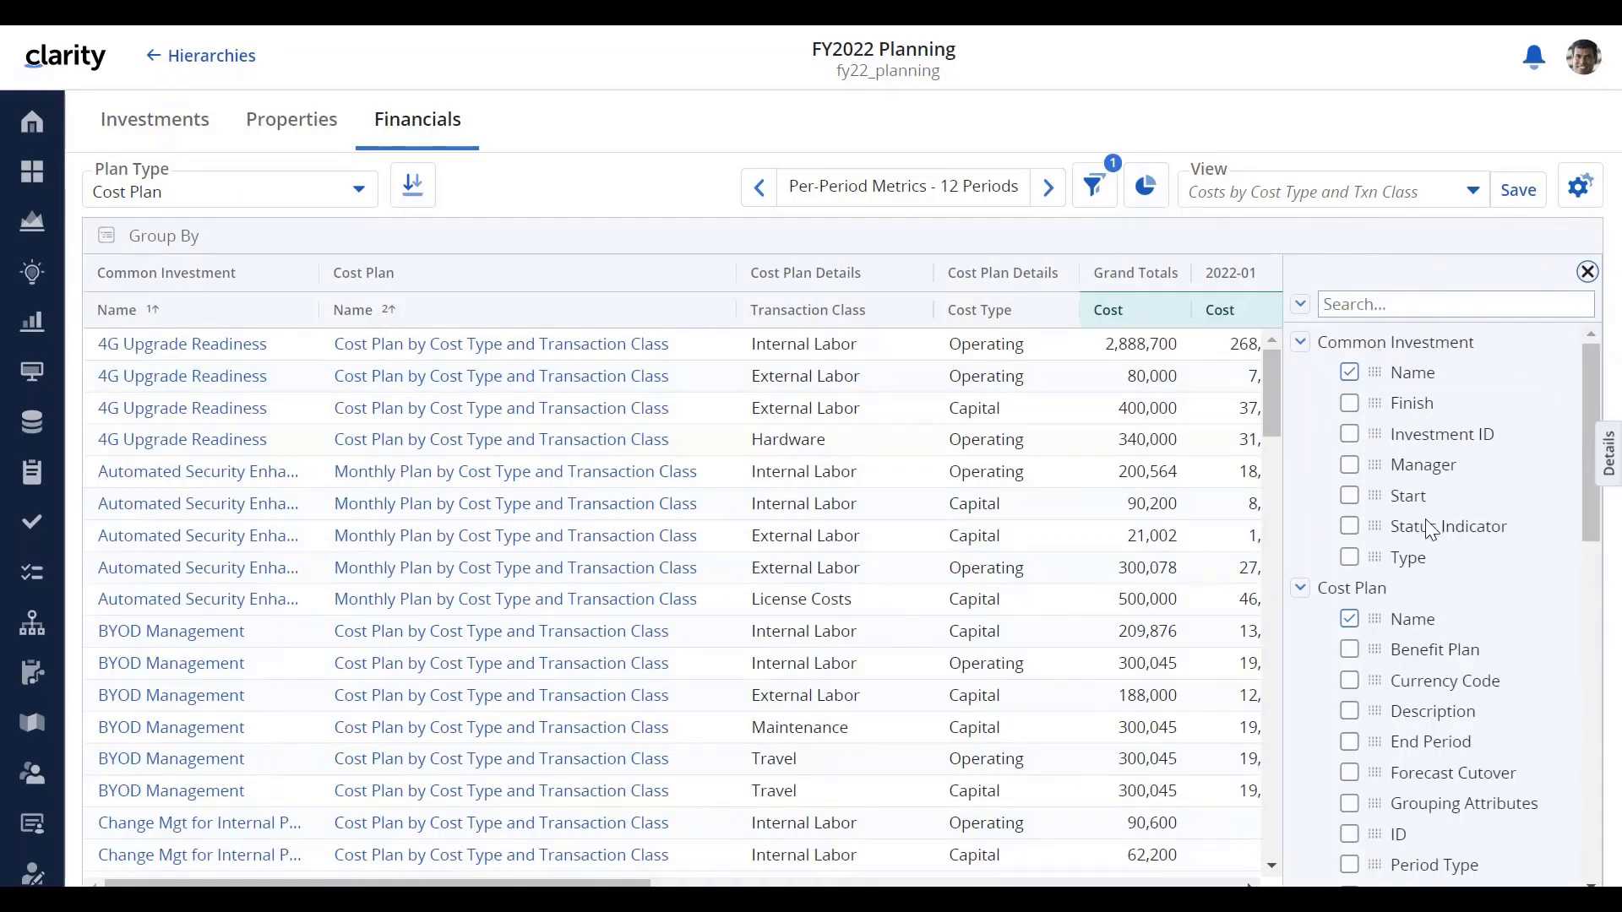
scroll(1427, 528, "down", 3)
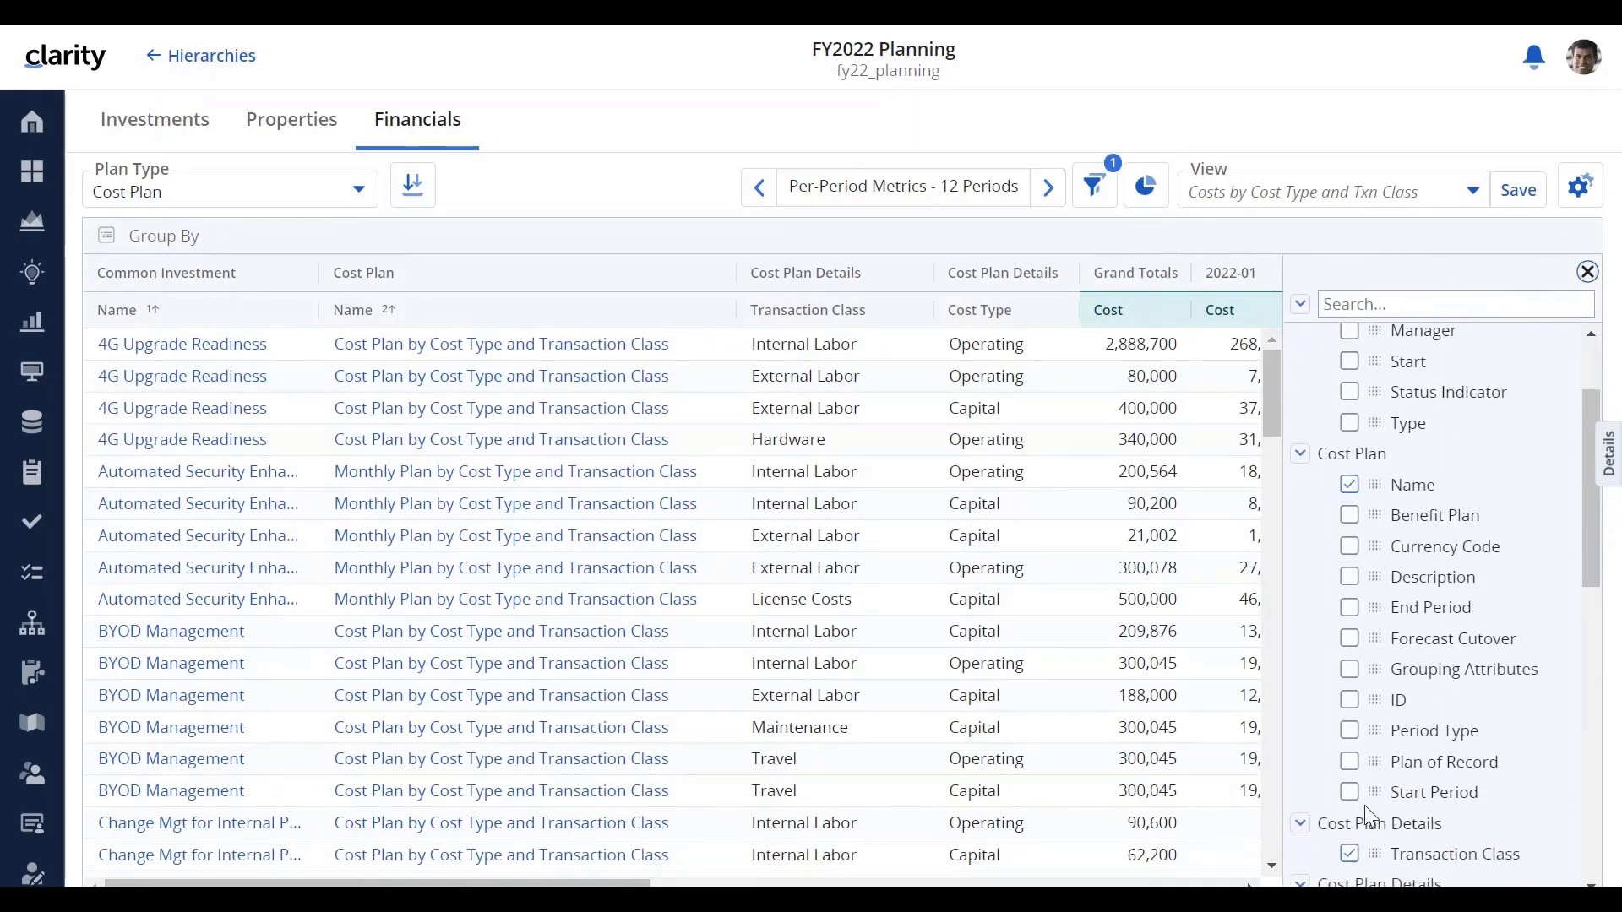
scroll(1365, 804, "down", 5)
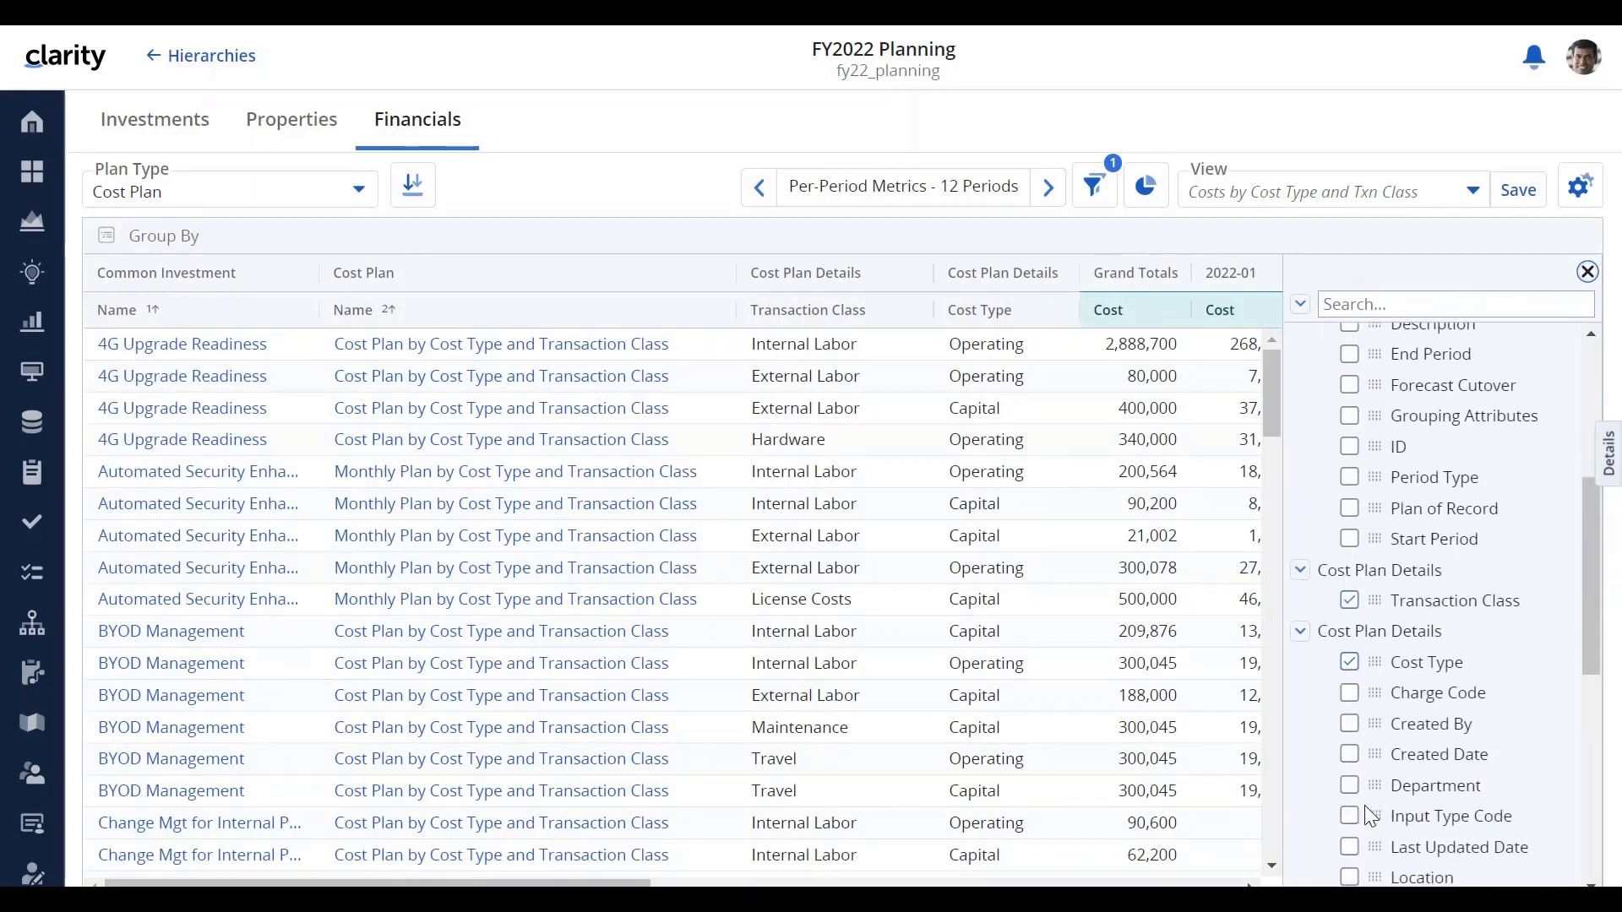
scroll(1369, 811, "down", 4)
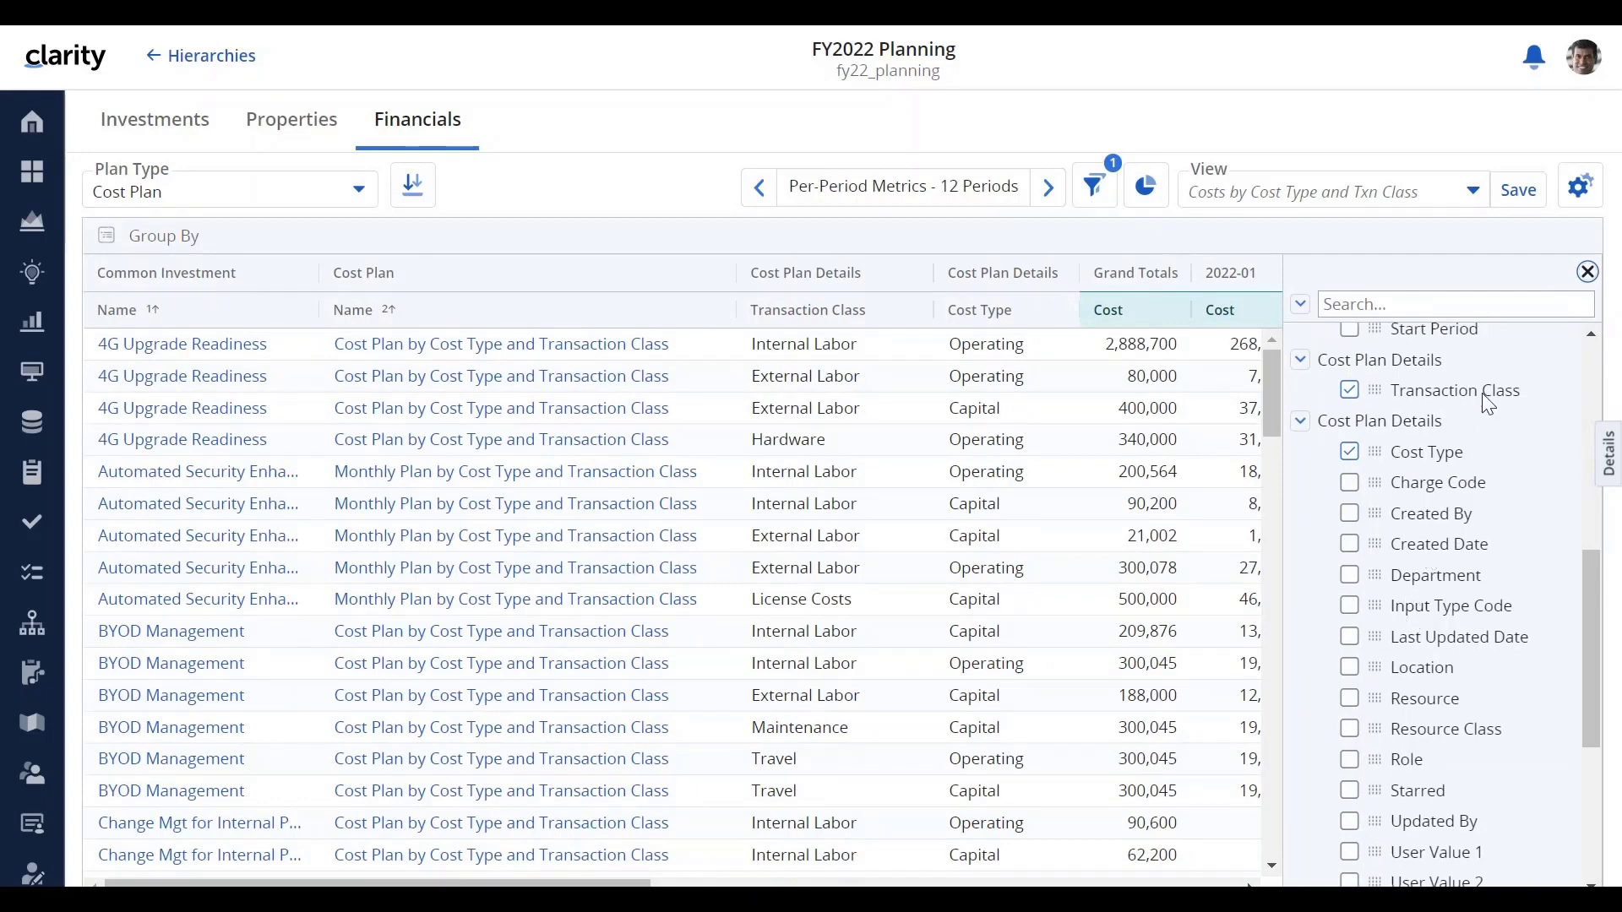
scroll(1472, 519, "down", 4)
scroll(1477, 507, "down", 3)
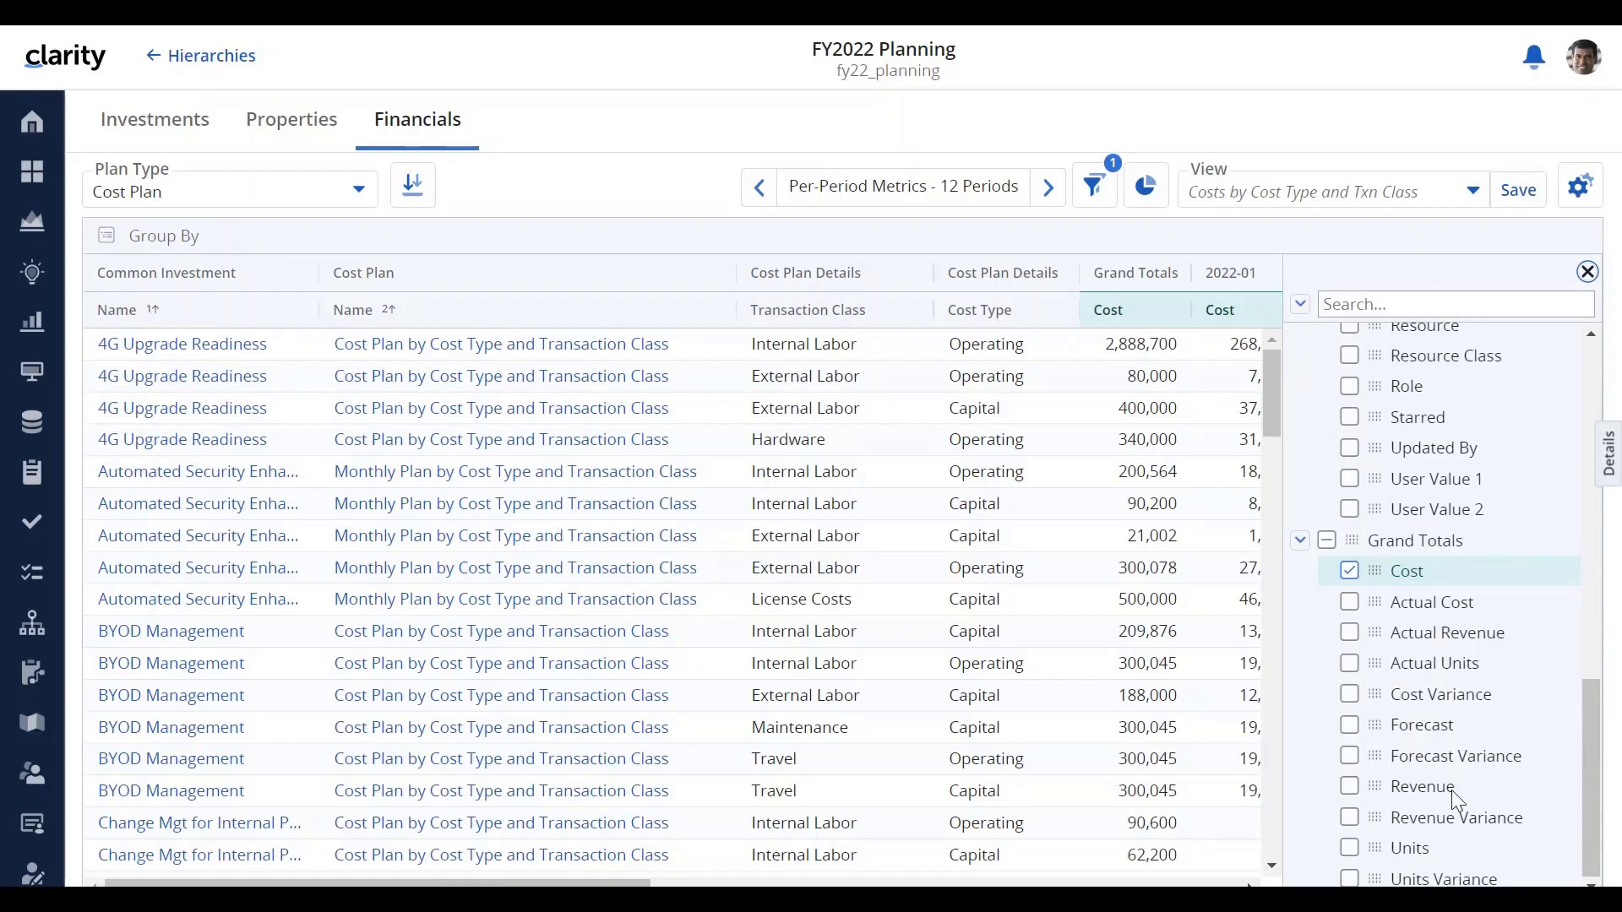
Open the 4G Upgrade Readiness investment from the cost plan grid and return to the FY2022 Planning hierarchy
left_click(1018, 434)
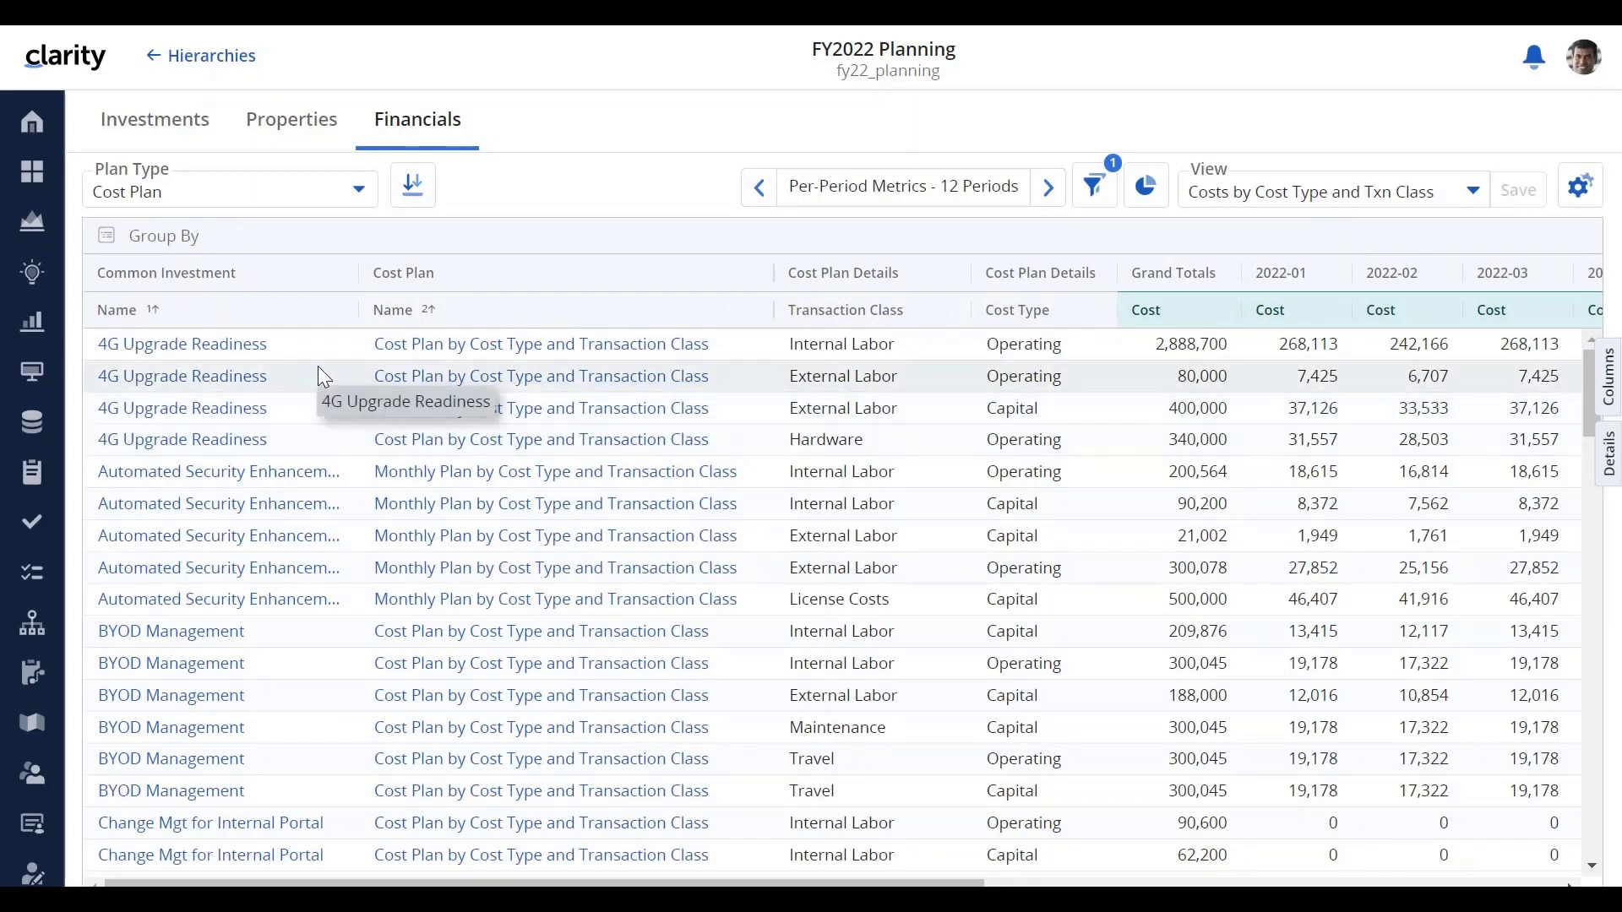
left_click(225, 410)
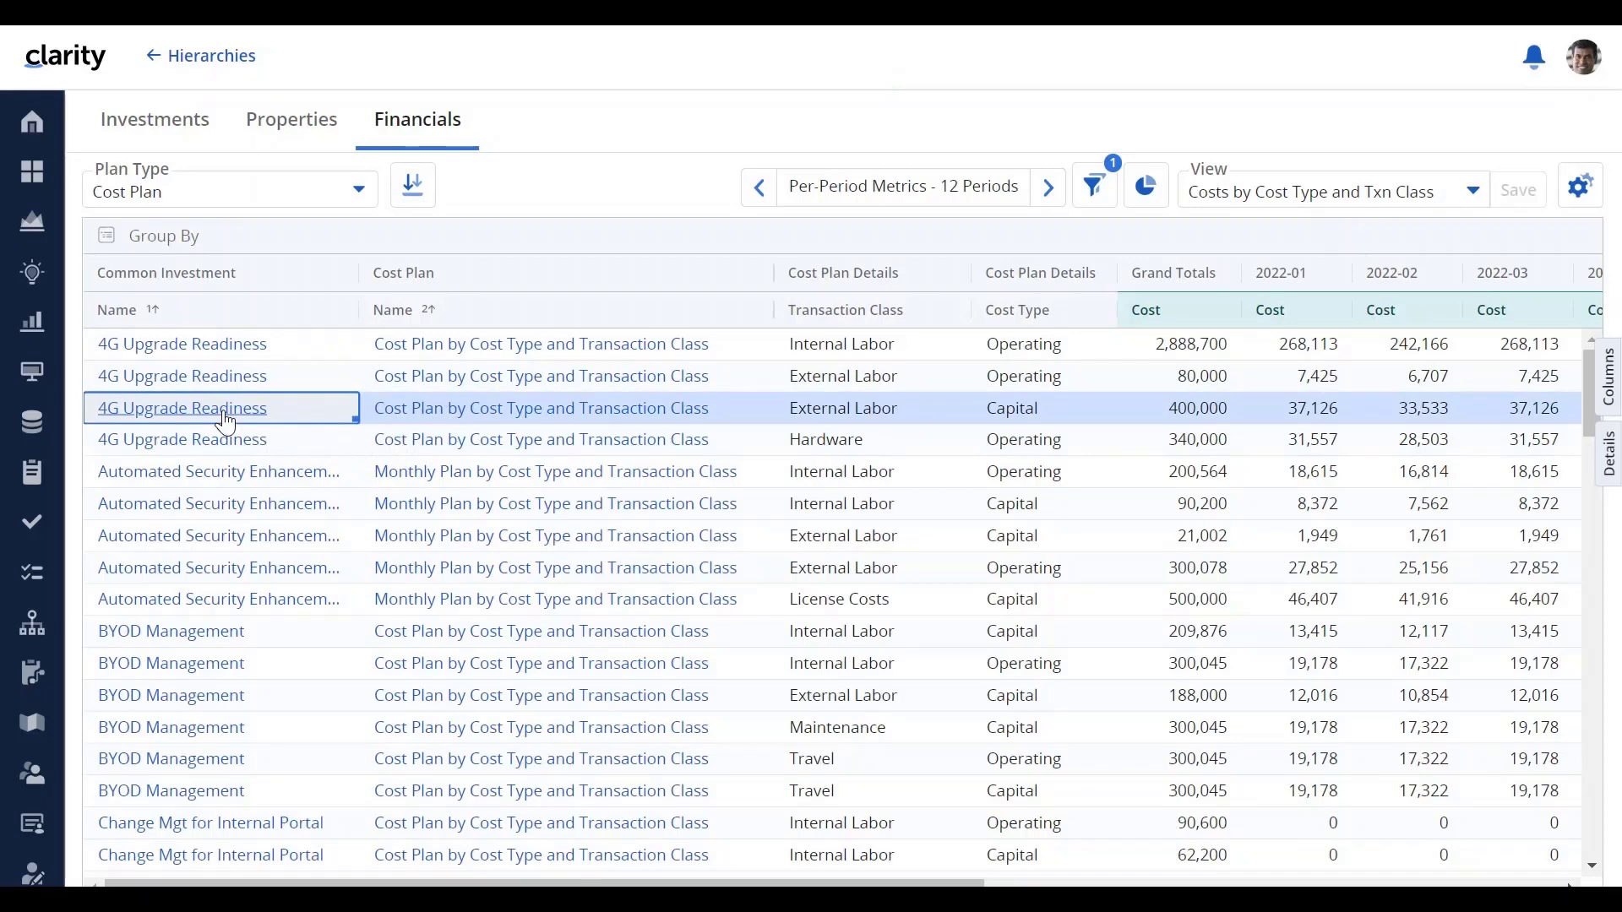
left_click(225, 413)
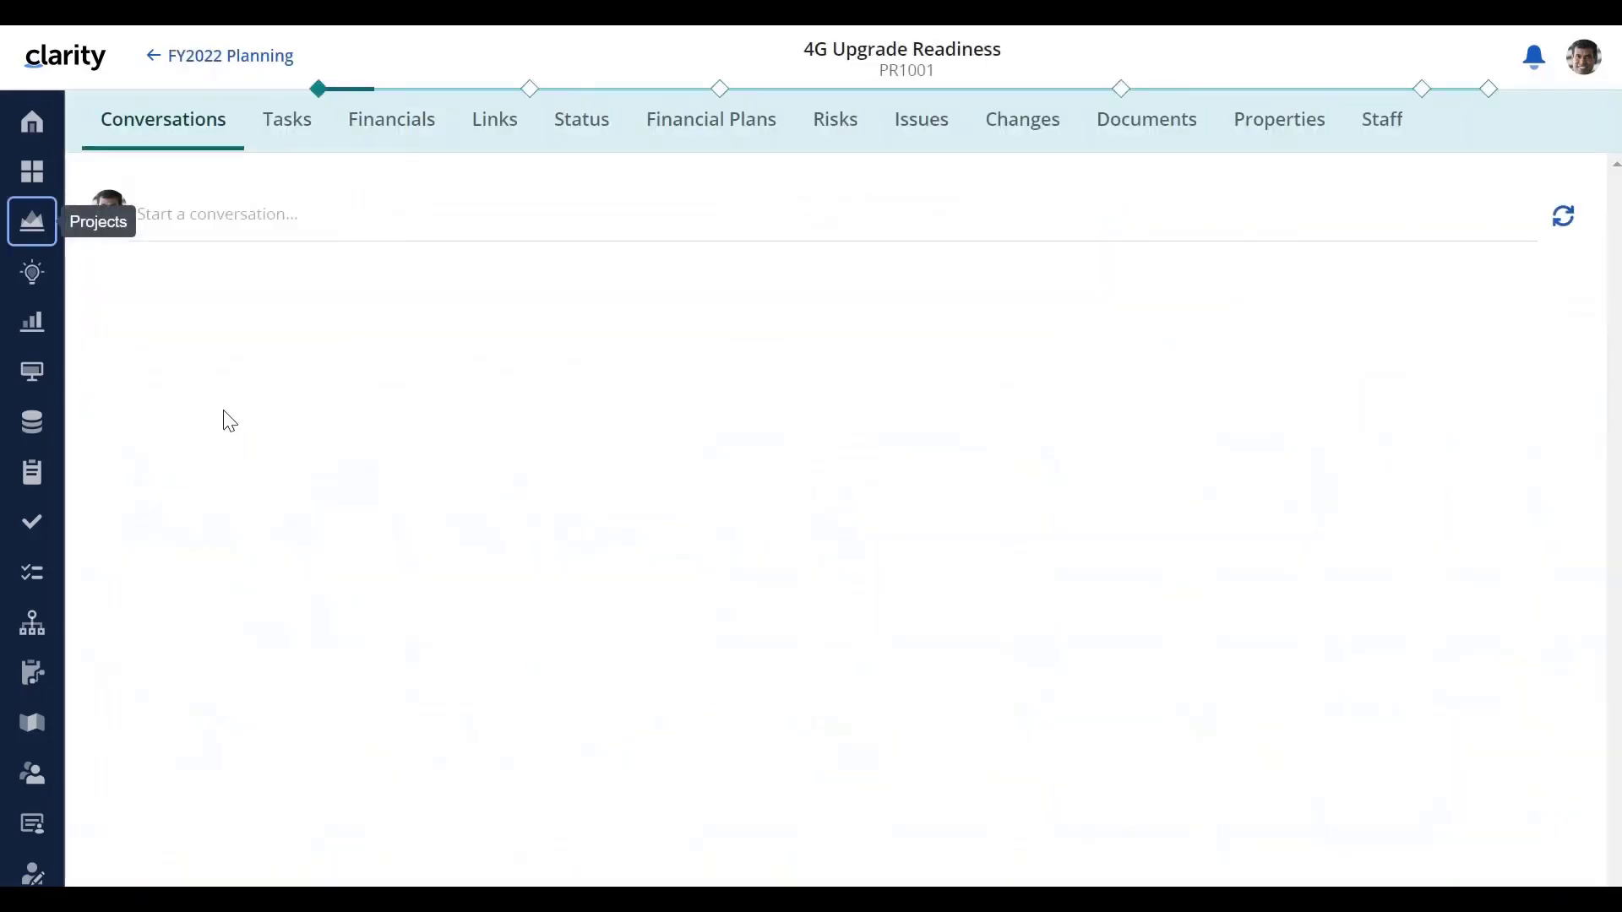
left_click(245, 58)
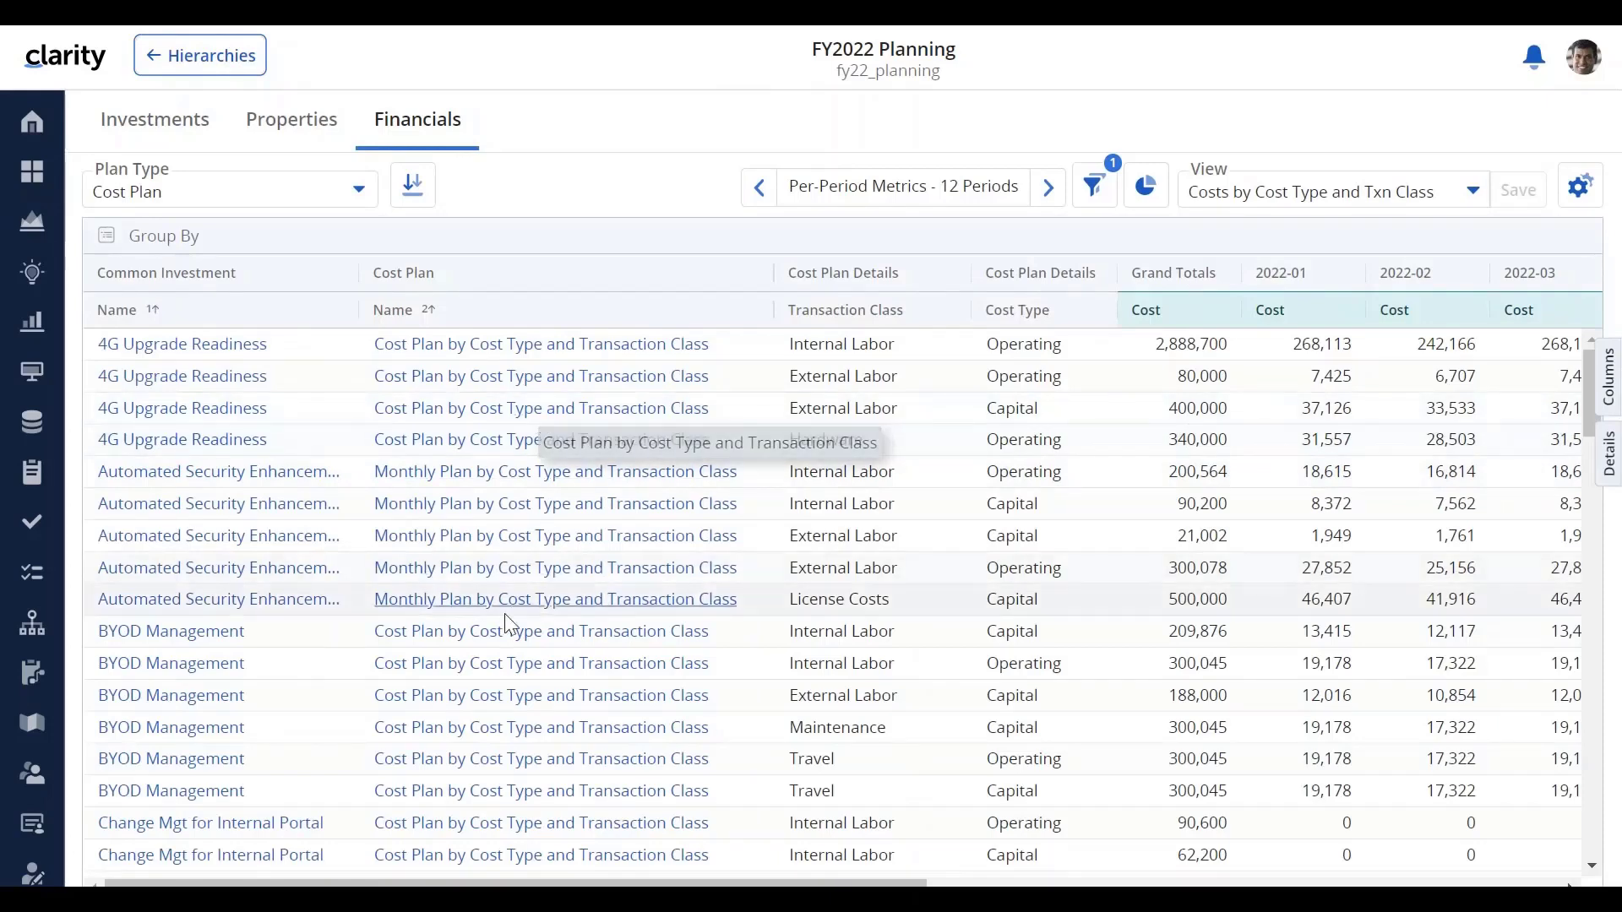
Open the BYOD Management cost plan from the grid, view its cost details, and return to the FY2022 Planning hierarchy
left_click(503, 640)
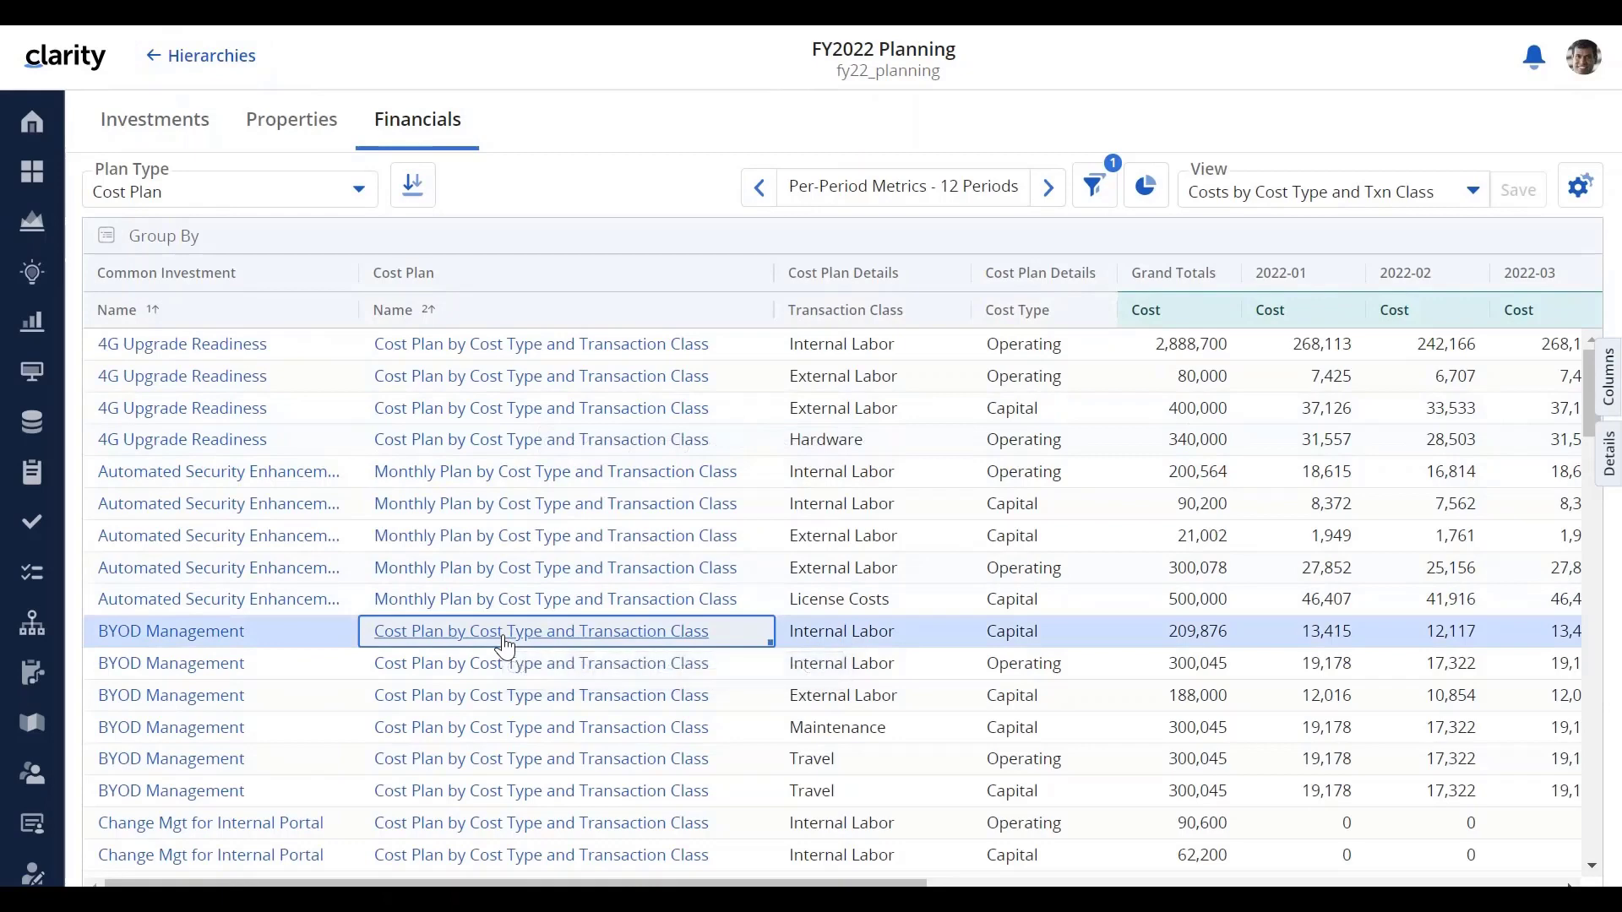
left_click(504, 644)
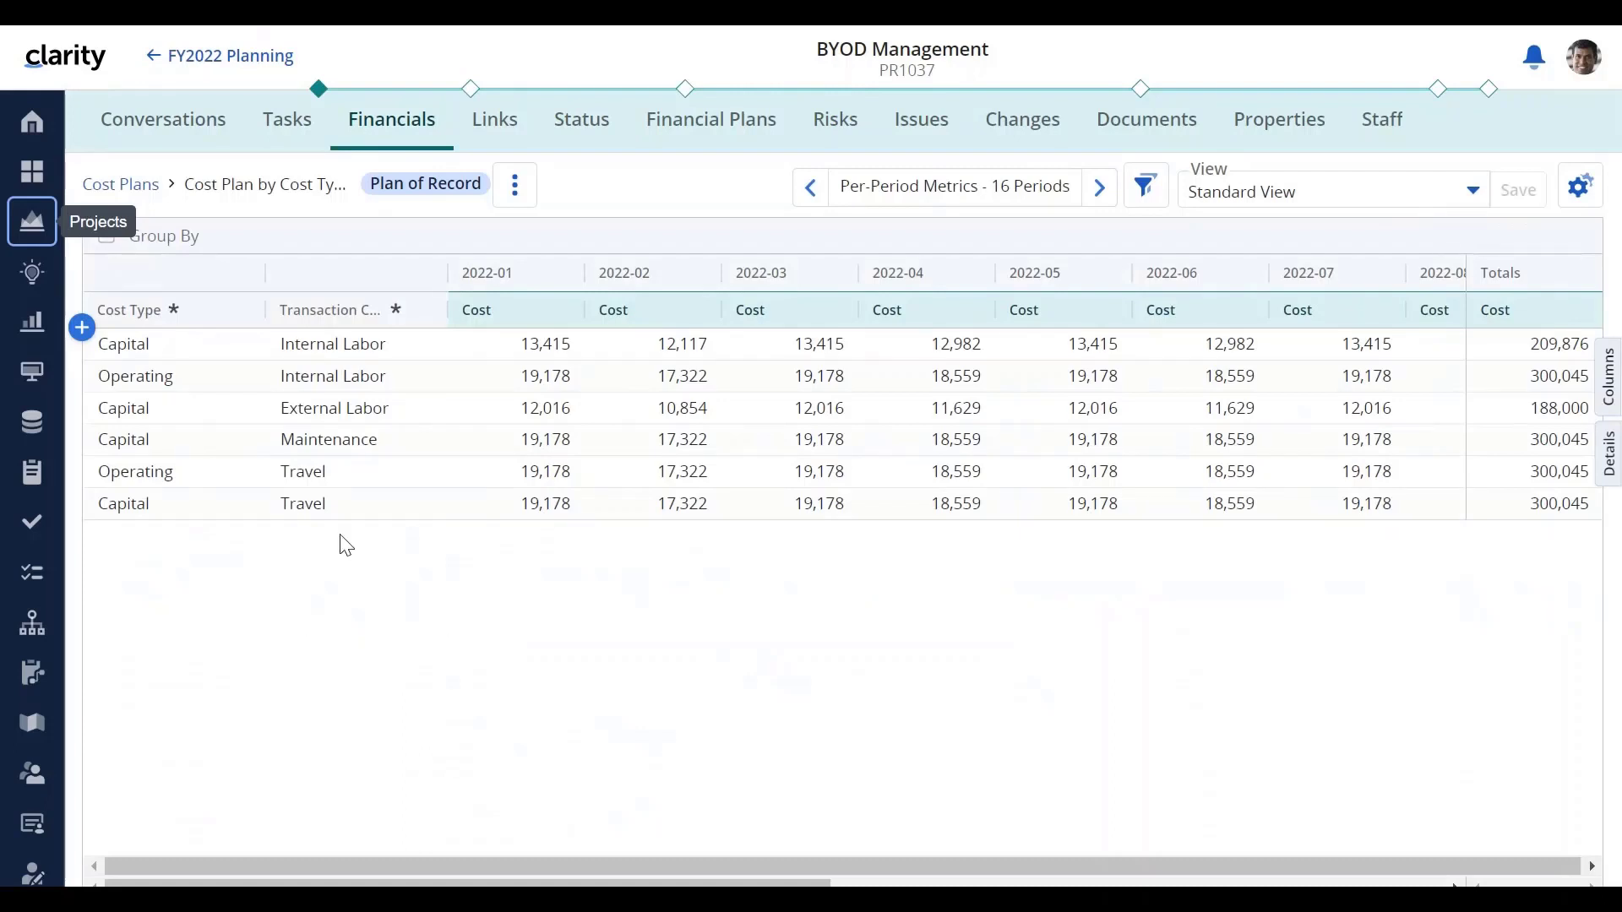
left_click(211, 63)
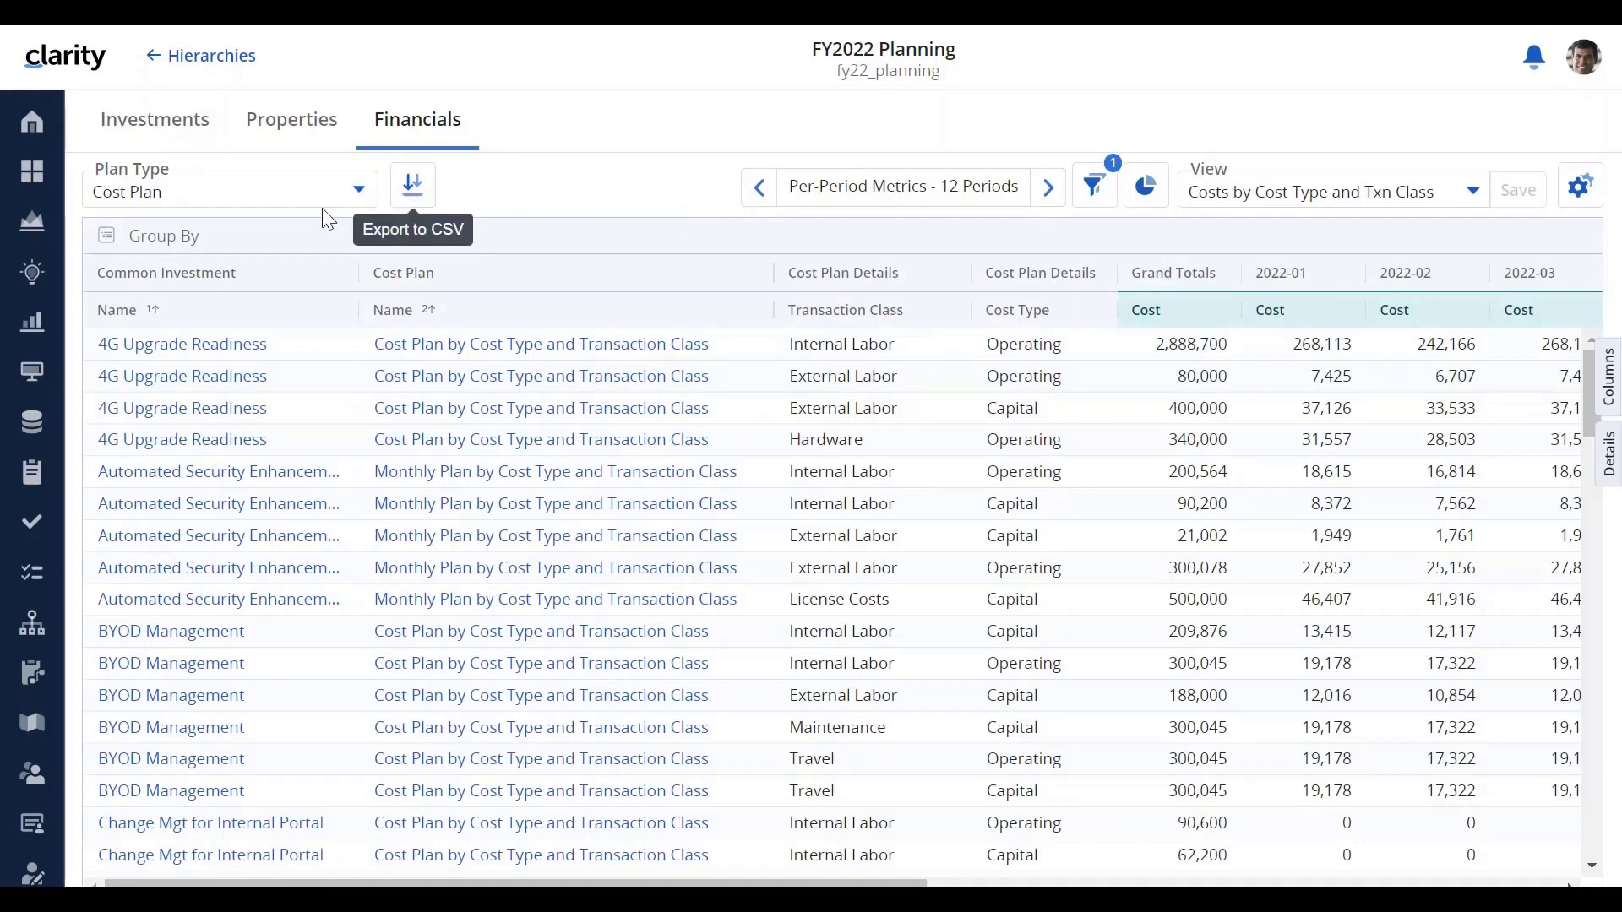
Switch the hierarchy financials to the Budget Plan type and examine which filter applies to the grid
left_click(239, 200)
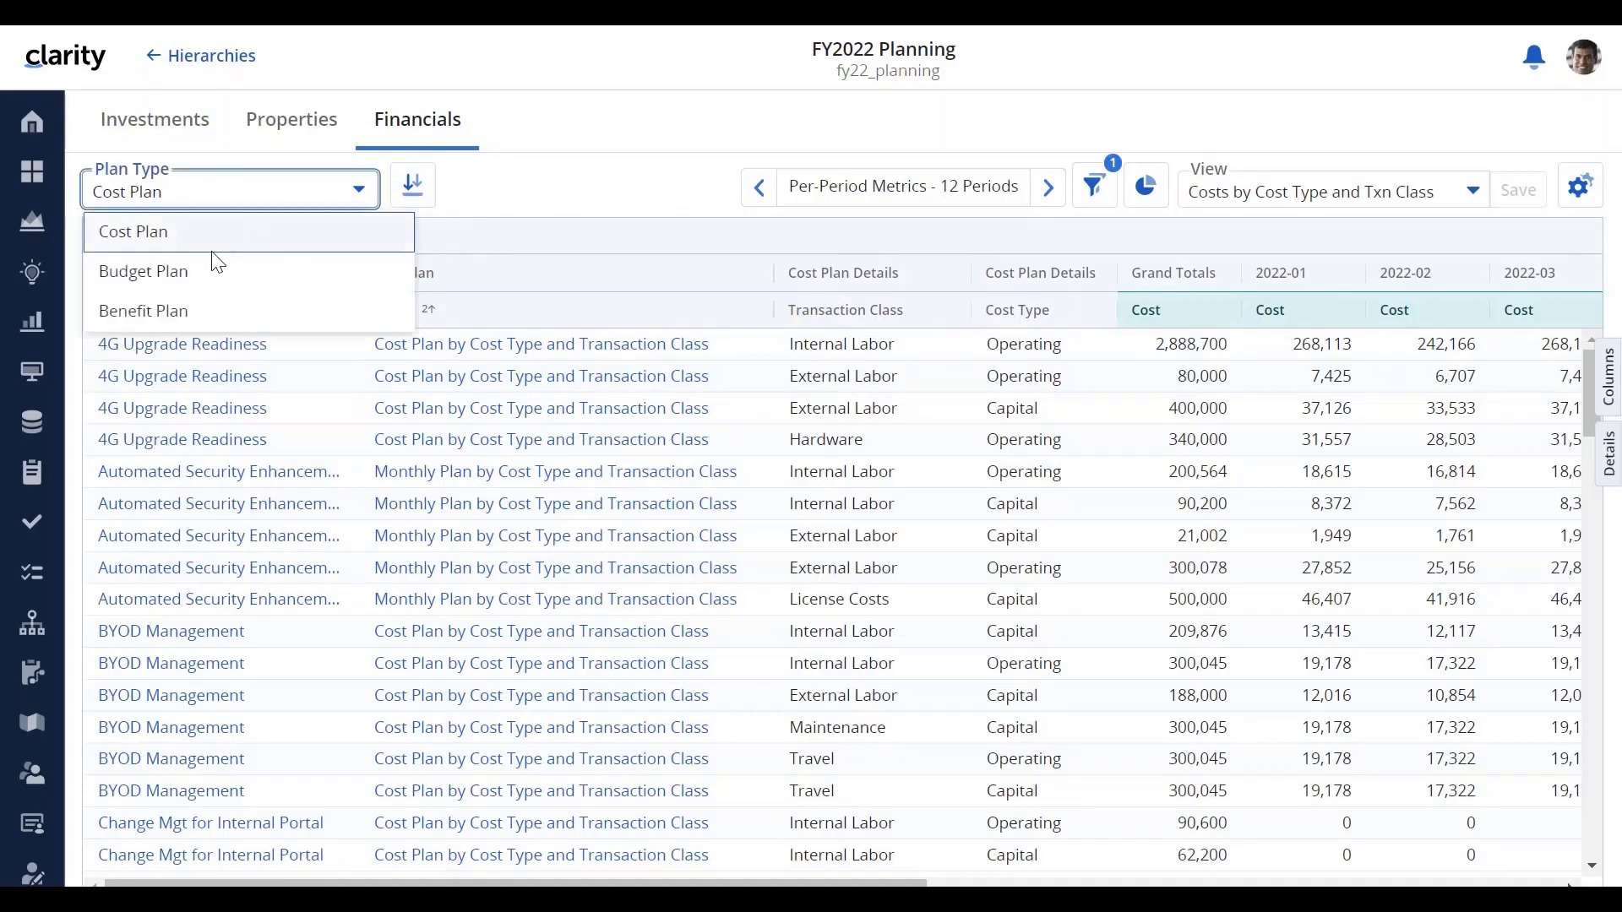
left_click(214, 273)
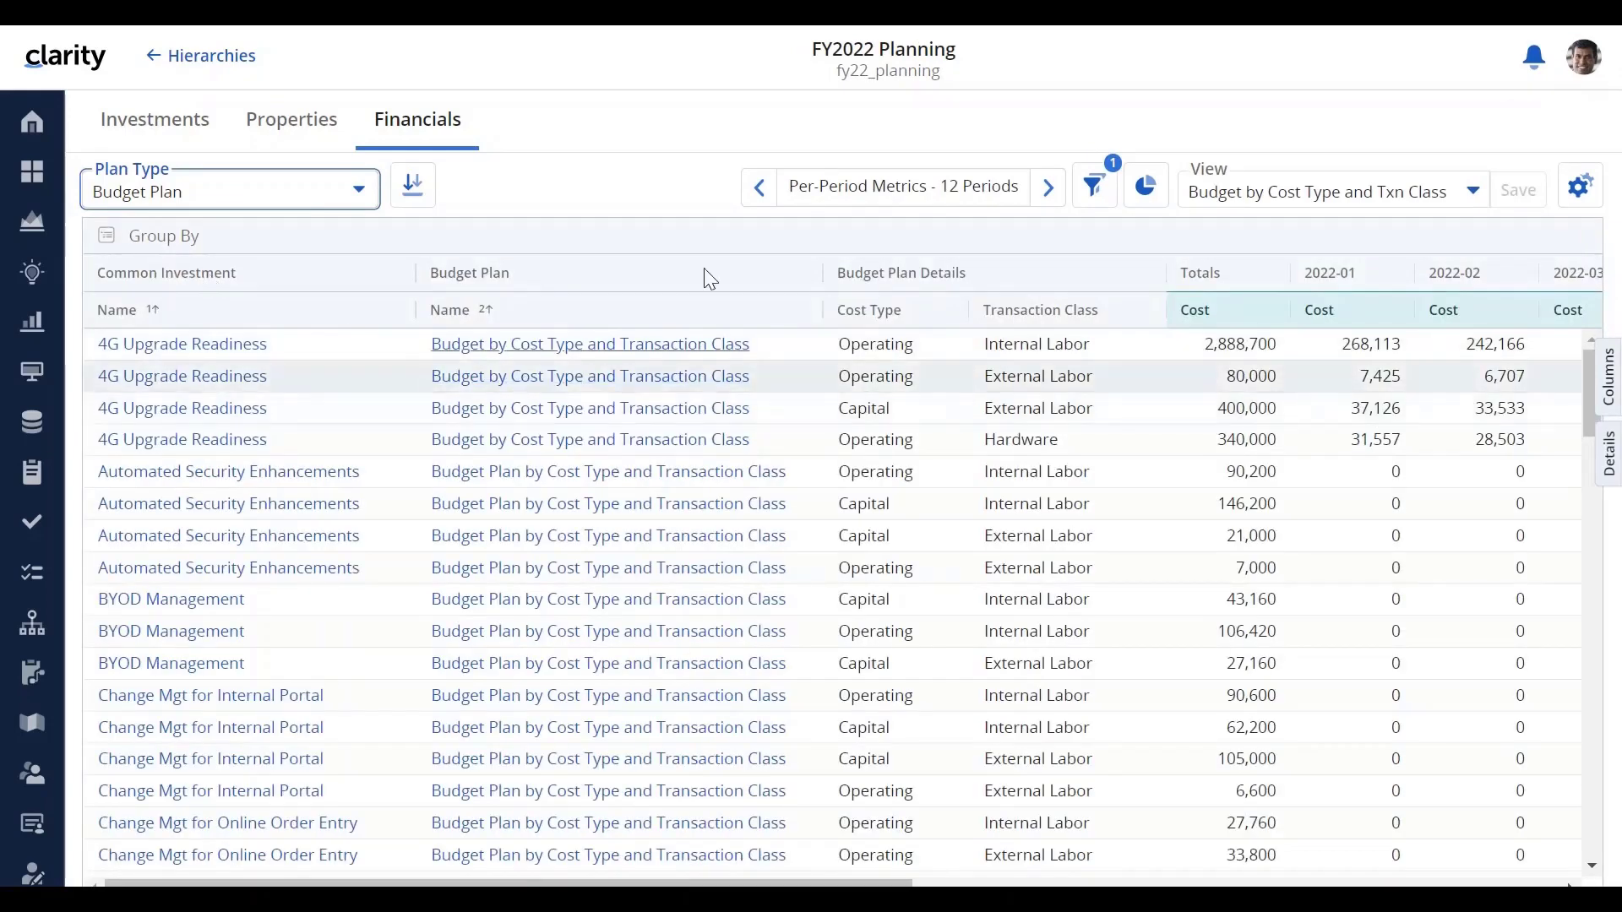
left_click(1096, 200)
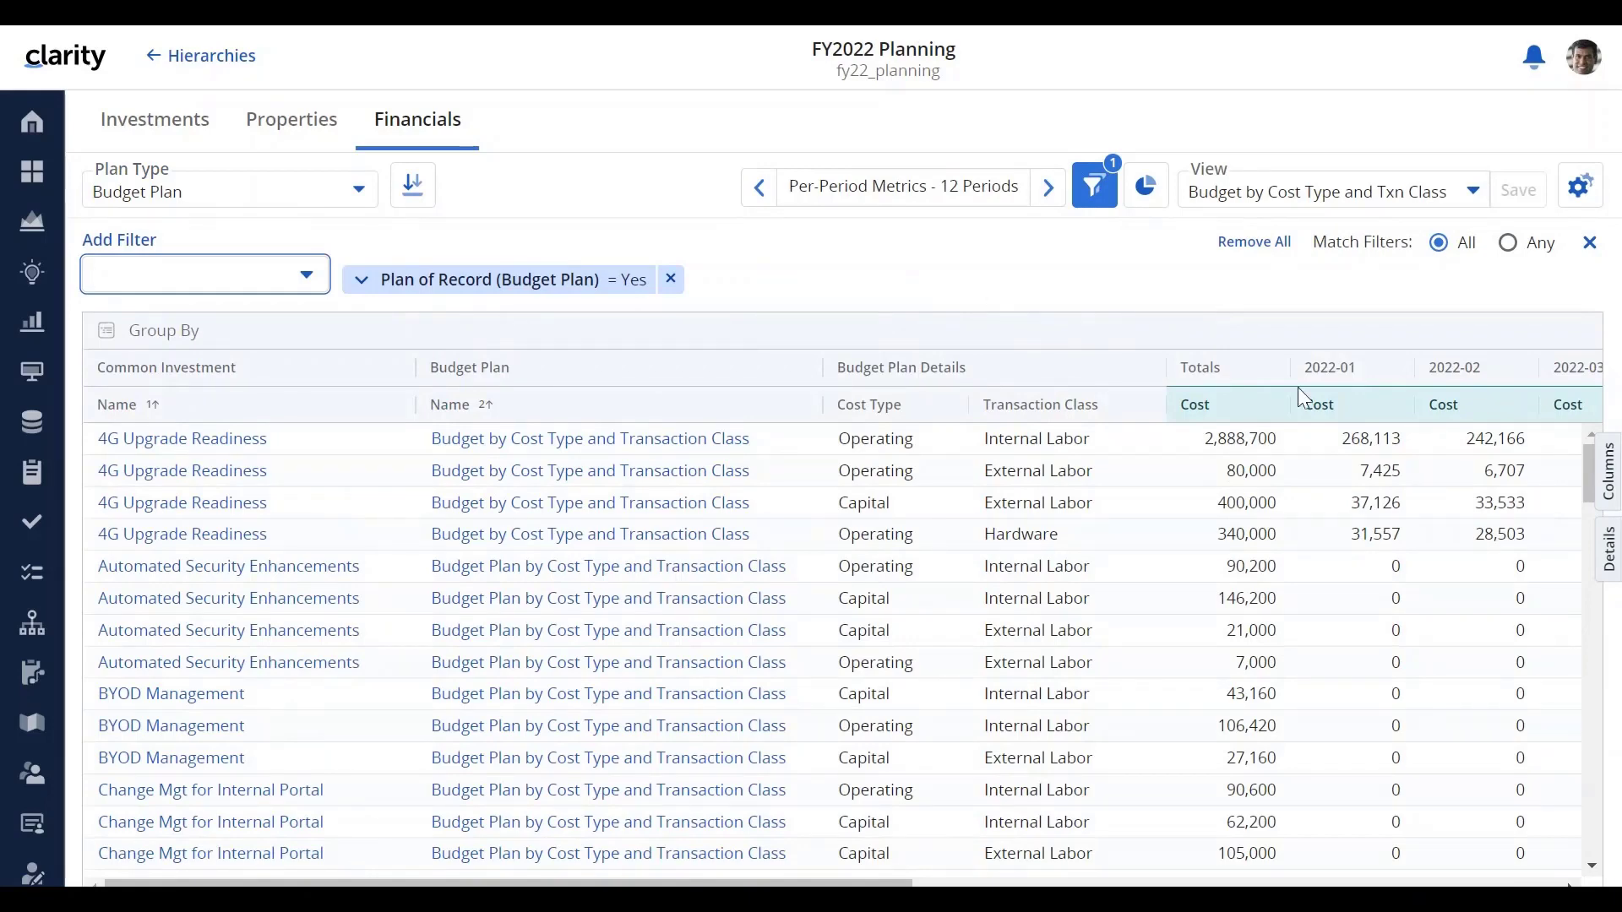
Examine the Common Investment, Budget Plan and Budget Plan Details attributes available as columns for the budget grid
left_click(1610, 469)
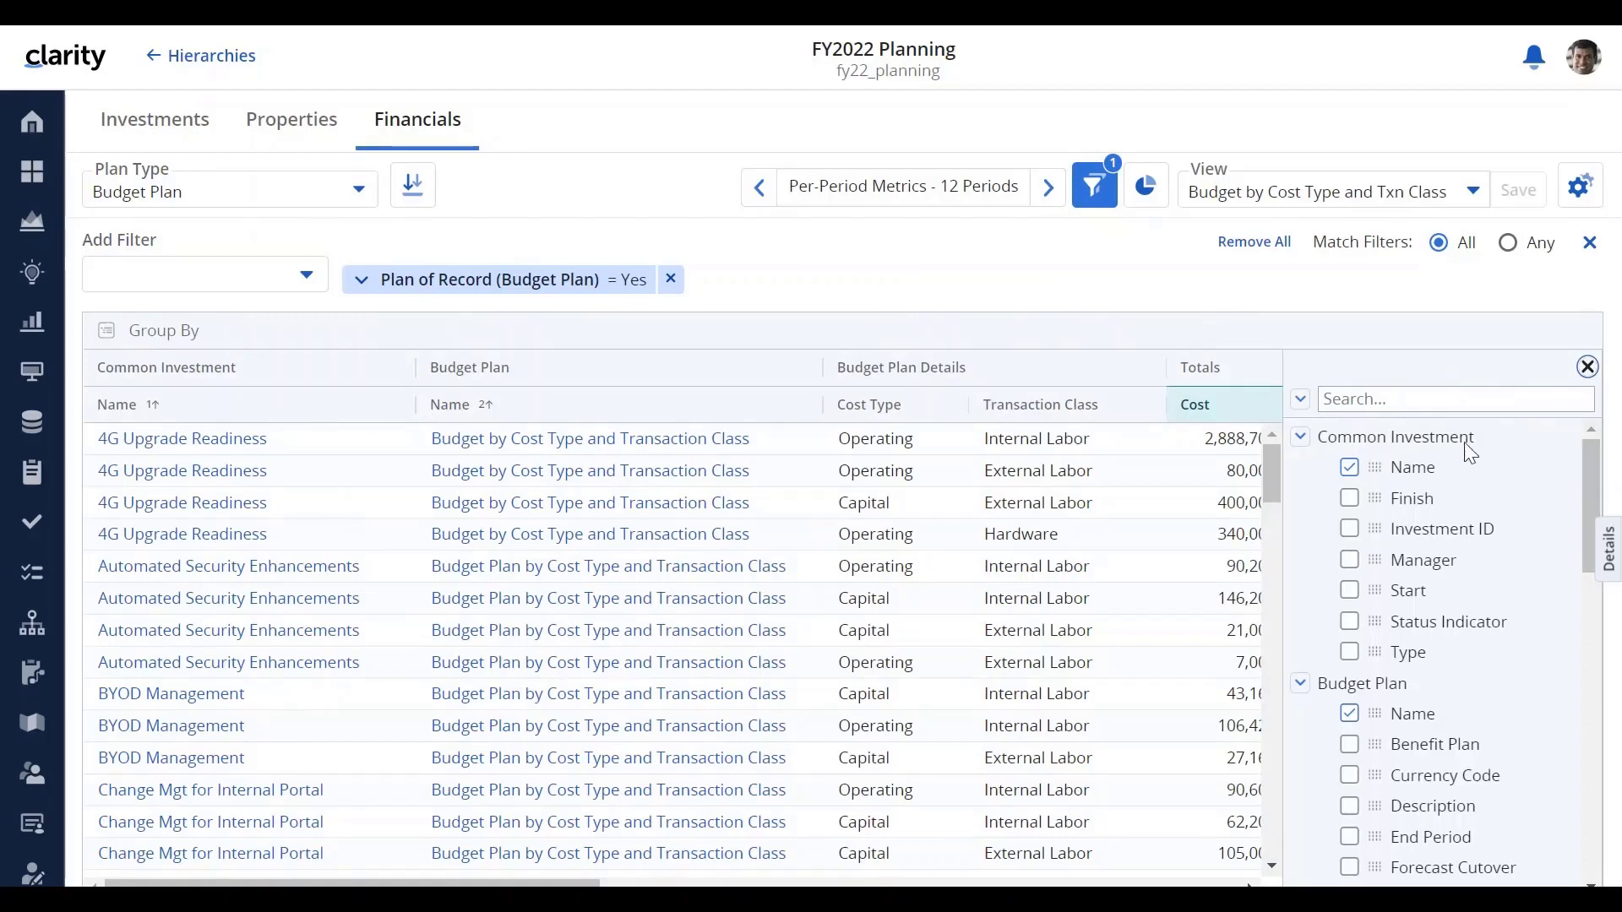
left_click(1301, 437)
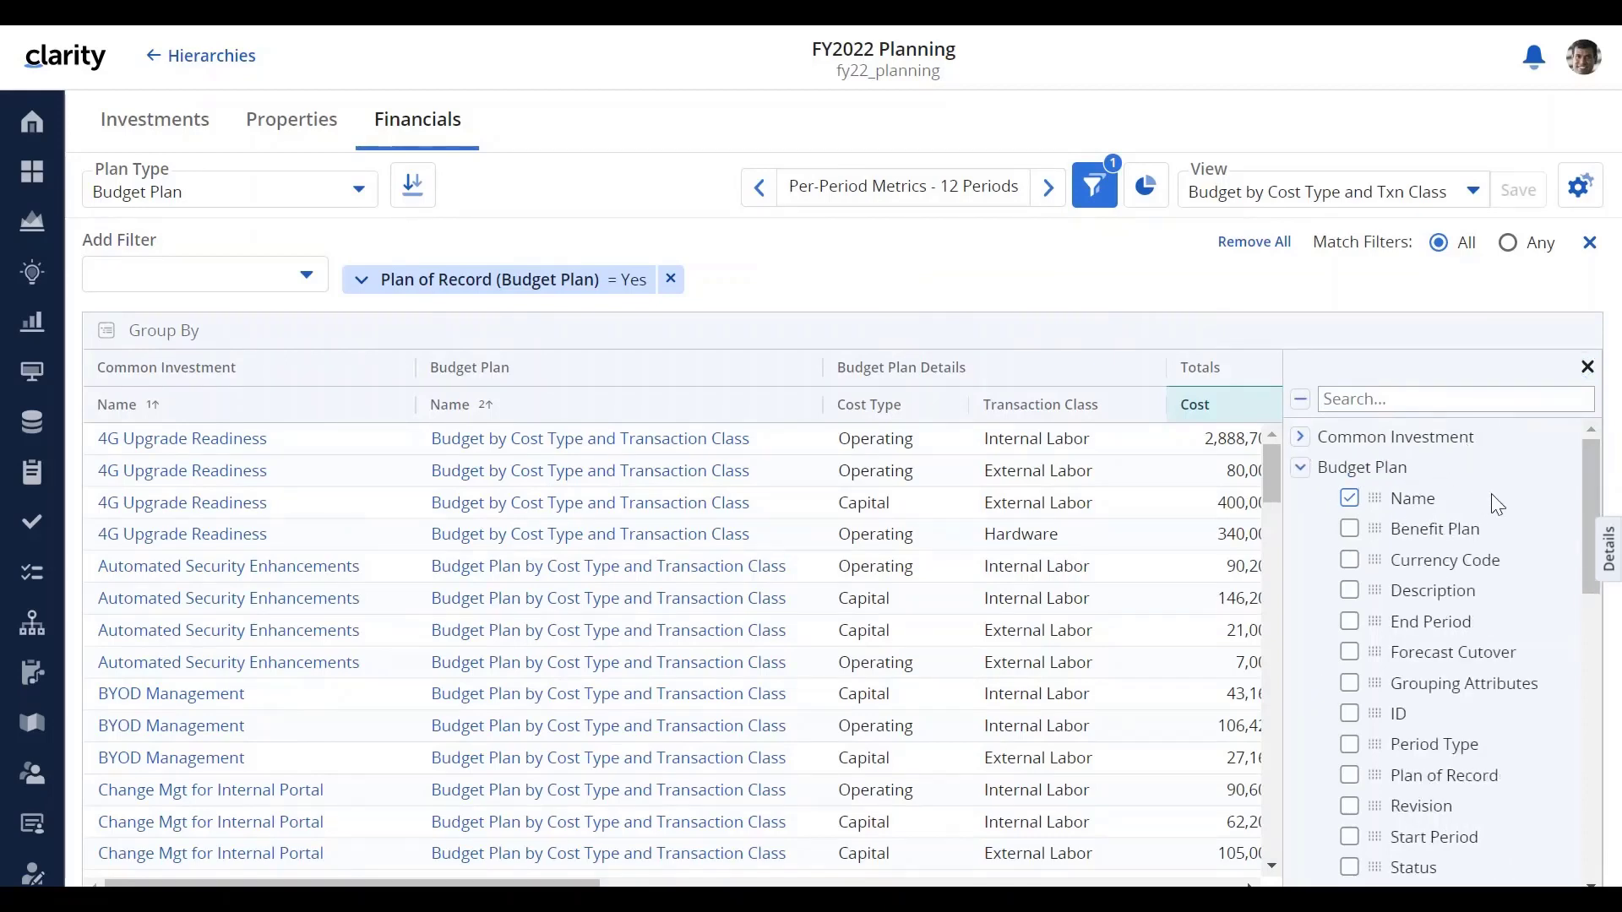
scroll(1493, 498, "down", 2)
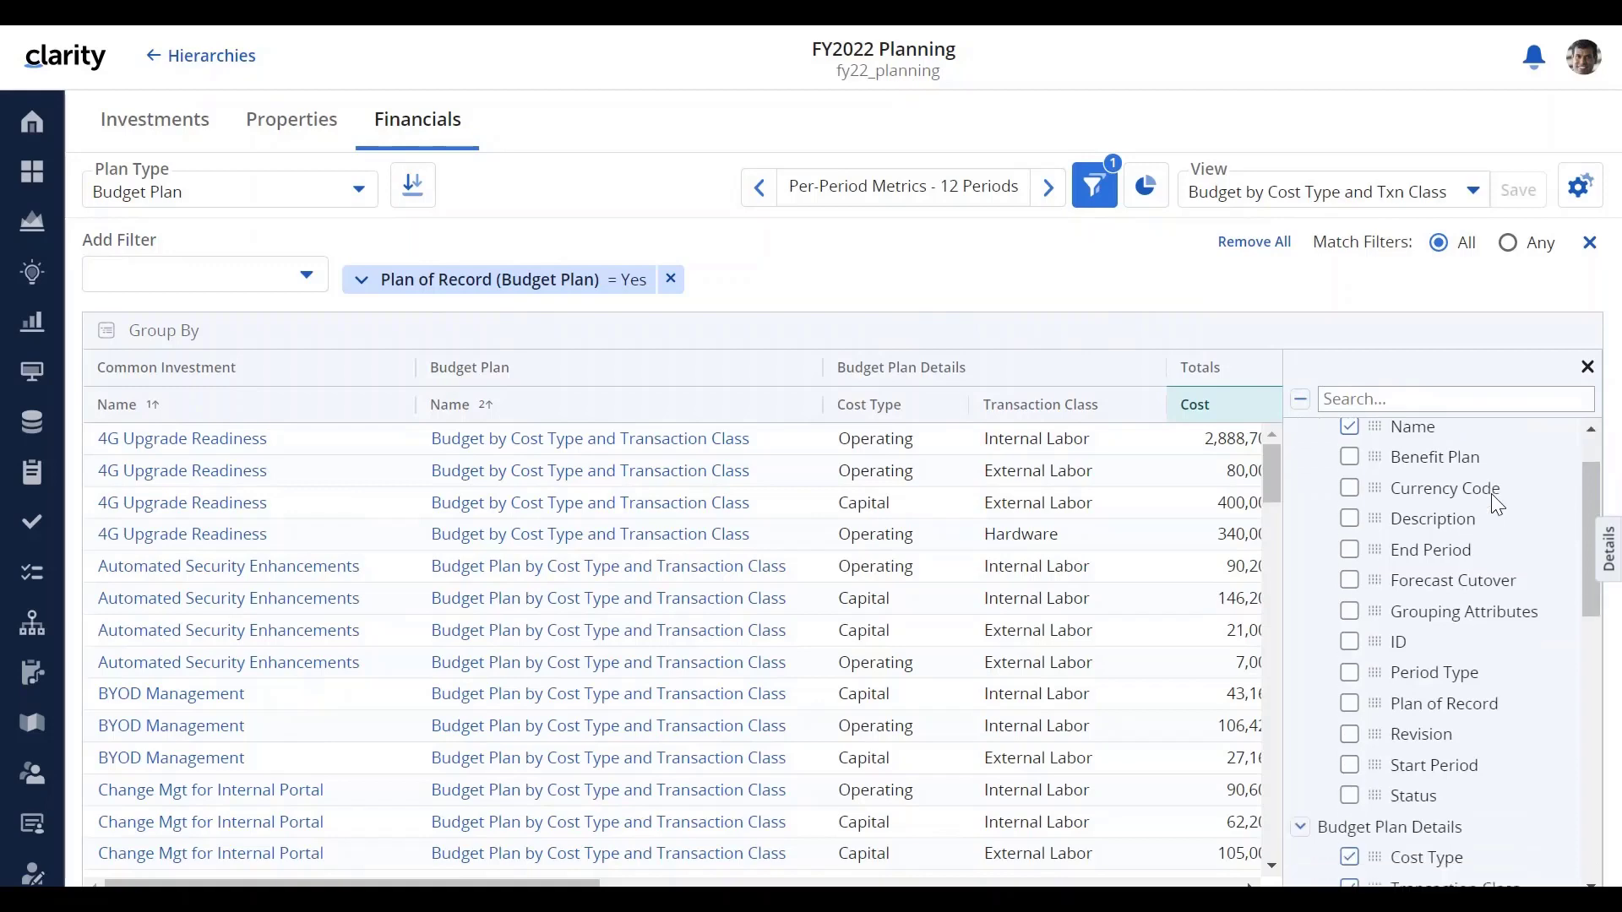
scroll(1494, 499, "up", 1)
scroll(1491, 493, "up", 1)
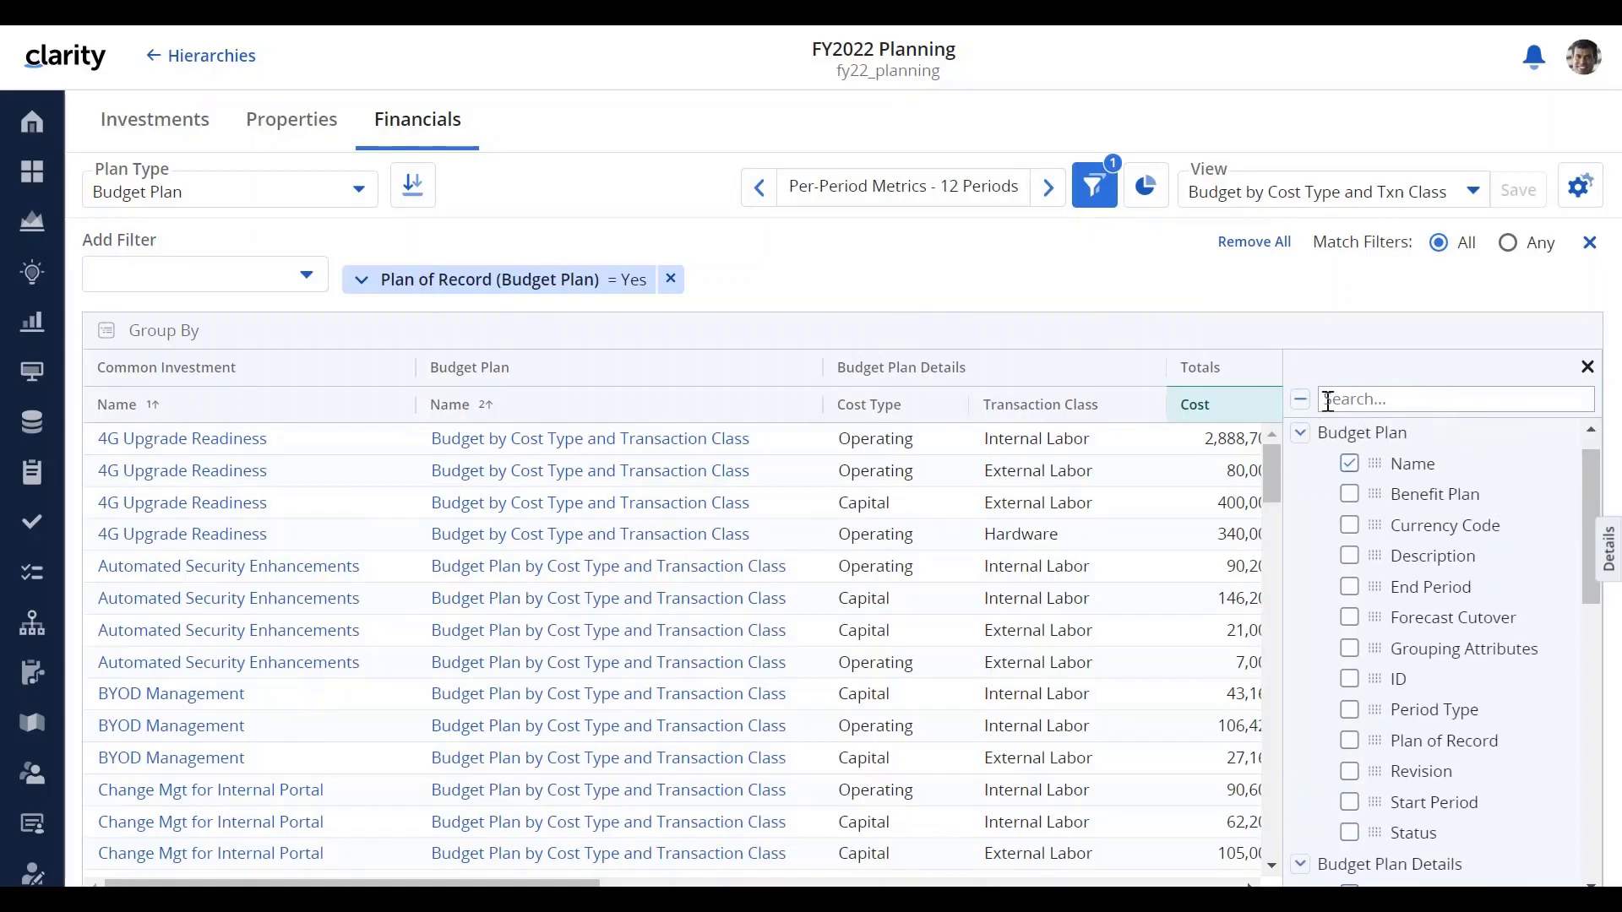
left_click(1301, 435)
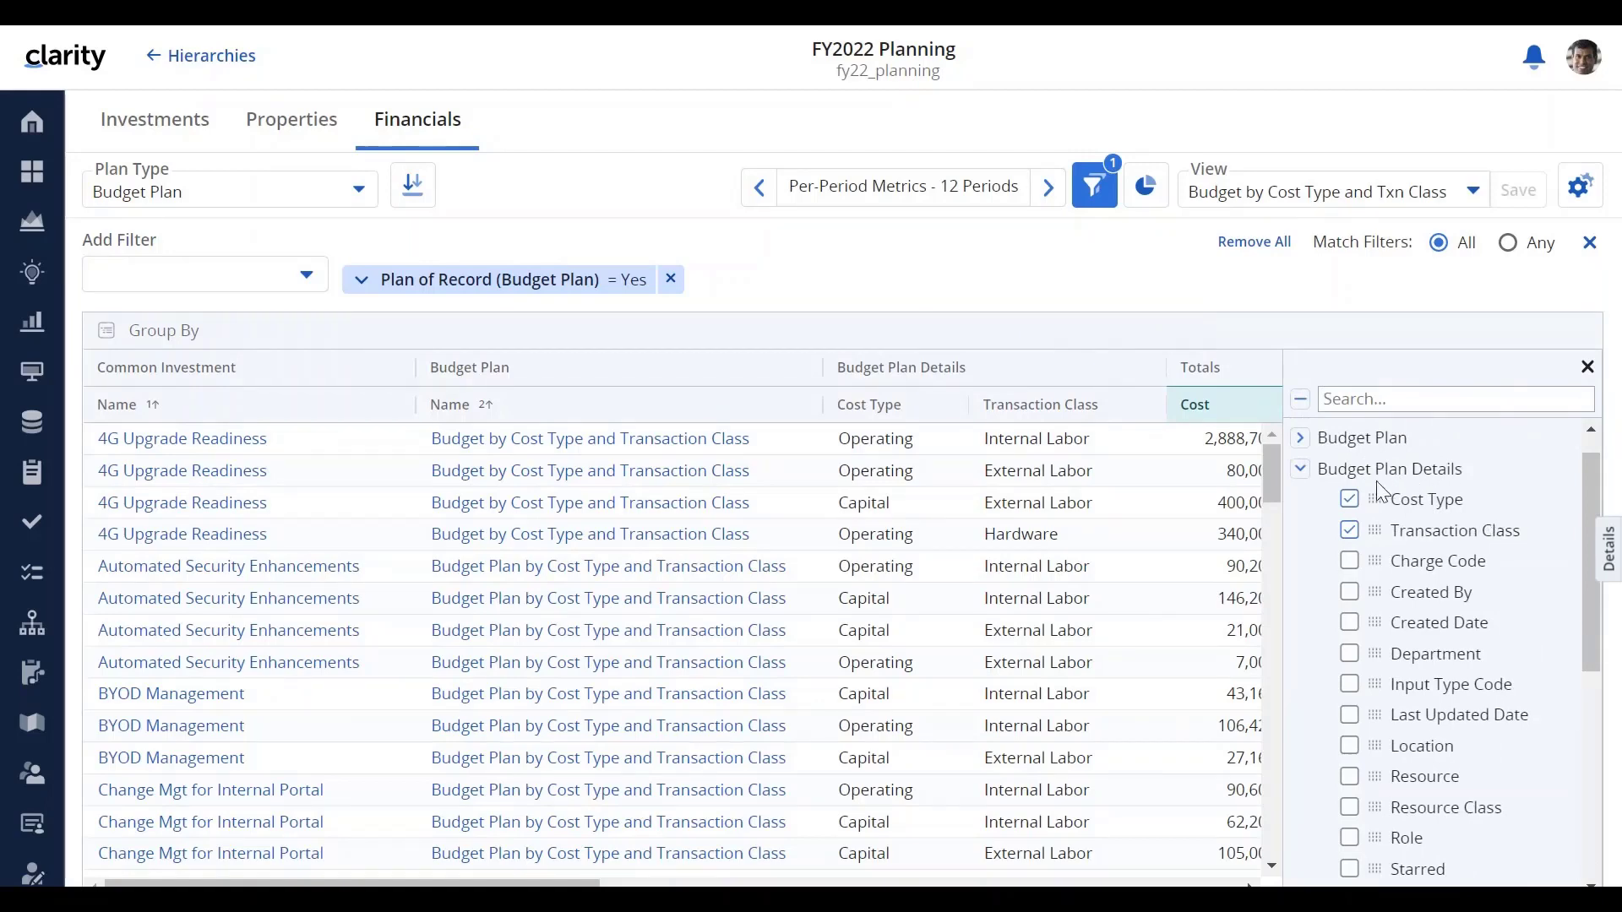
left_click(1587, 366)
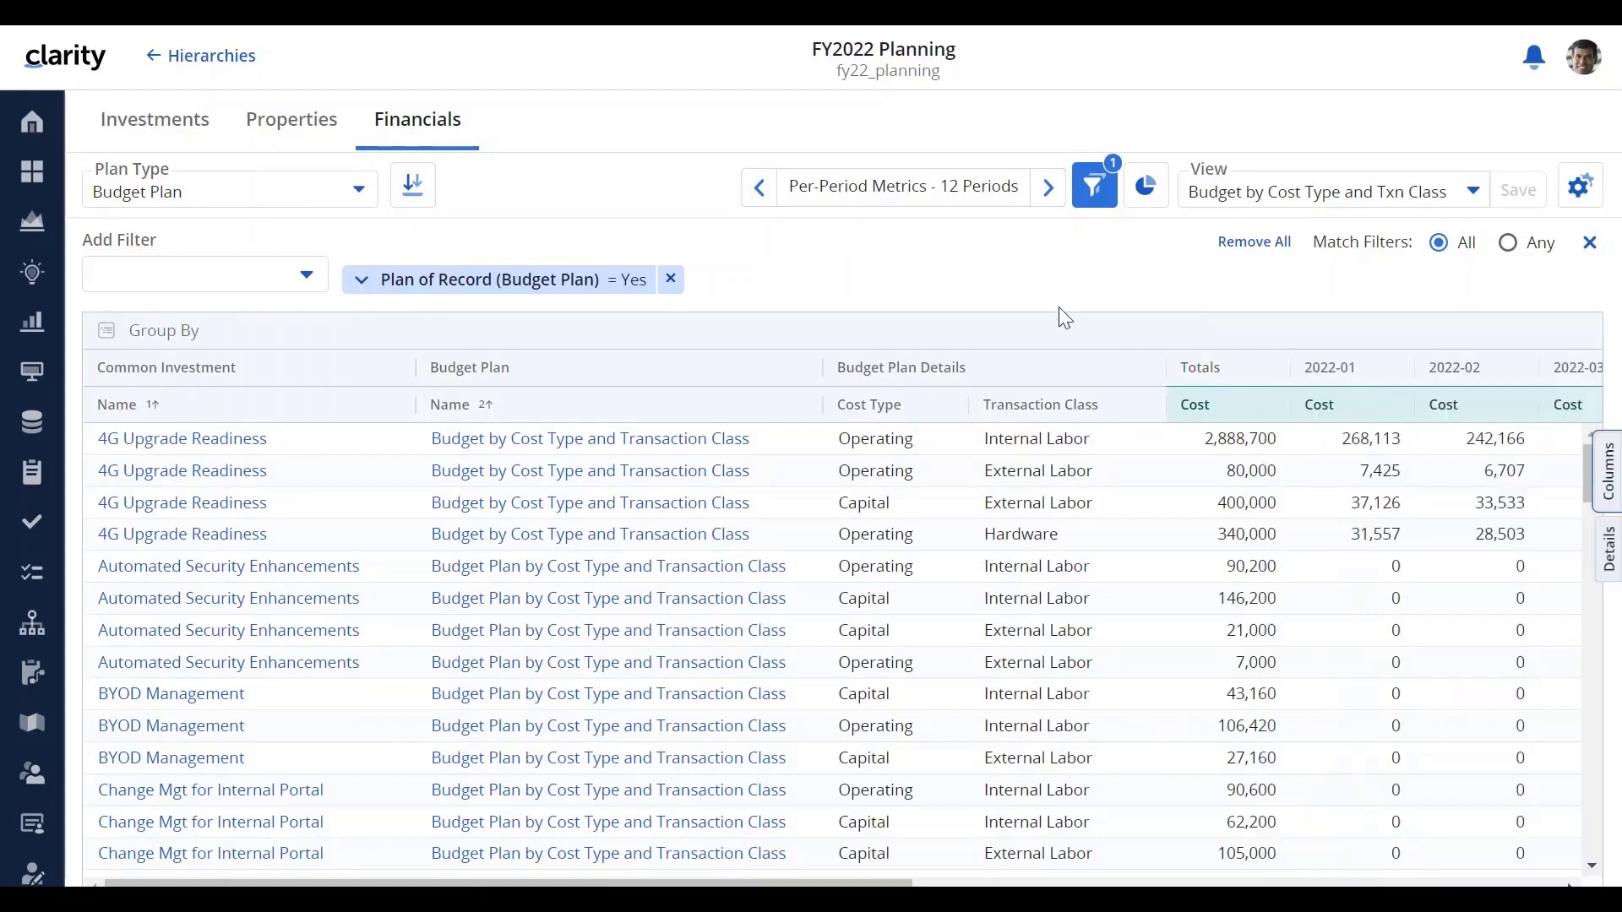
Hide the filters, view the BYOD Management budget plan's details, and return to the FY2022 Planning hierarchy
left_click(1094, 190)
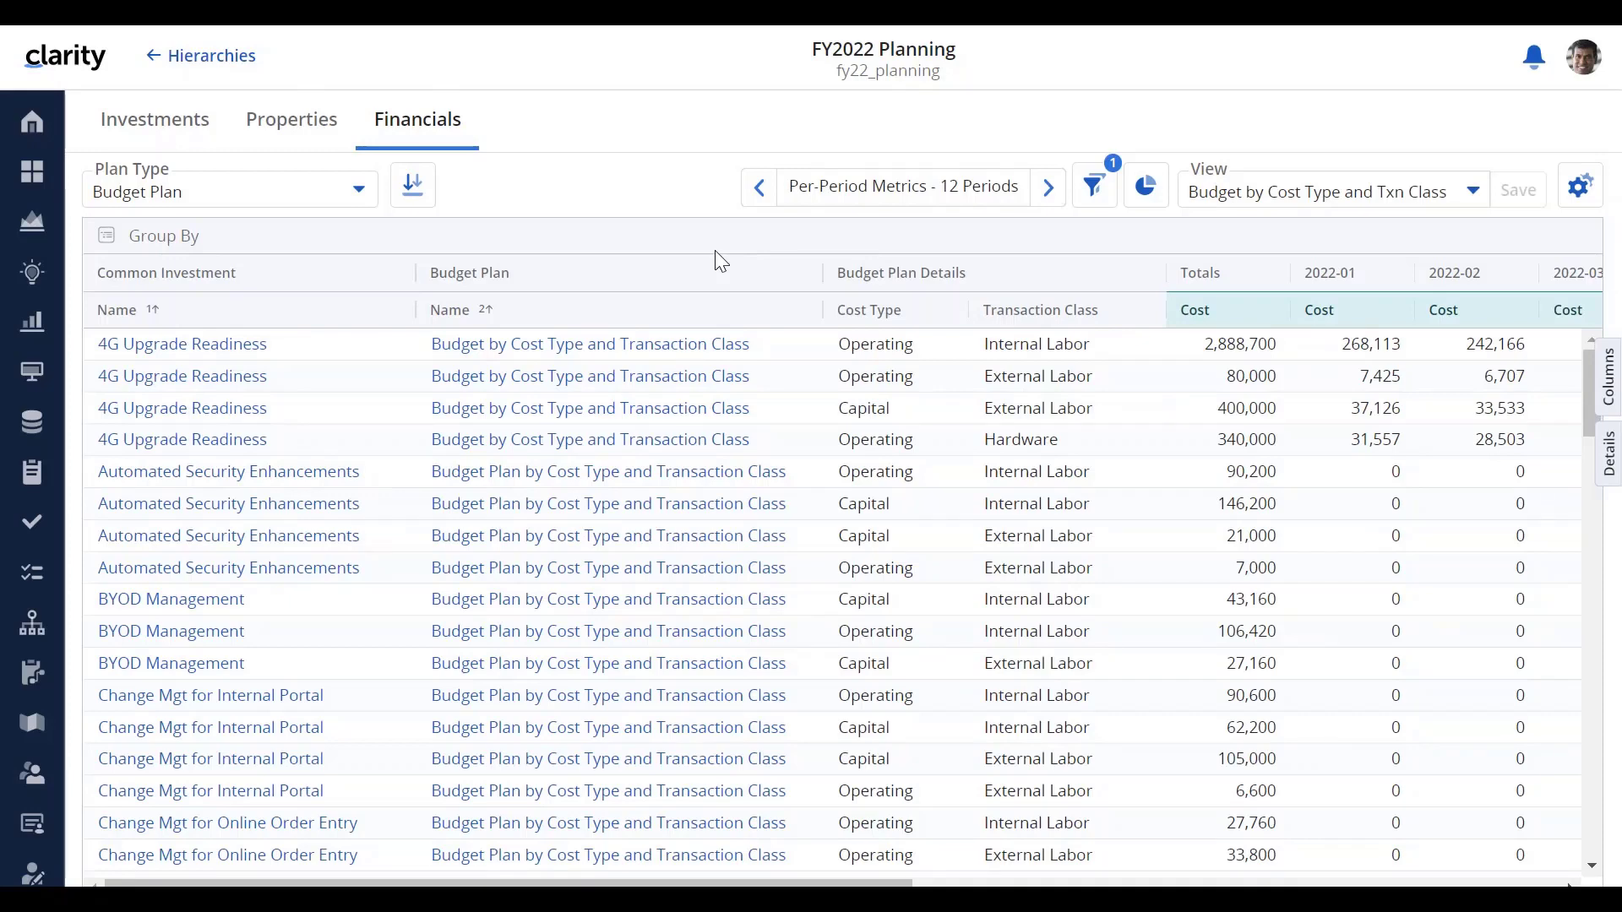
left_click(589, 663)
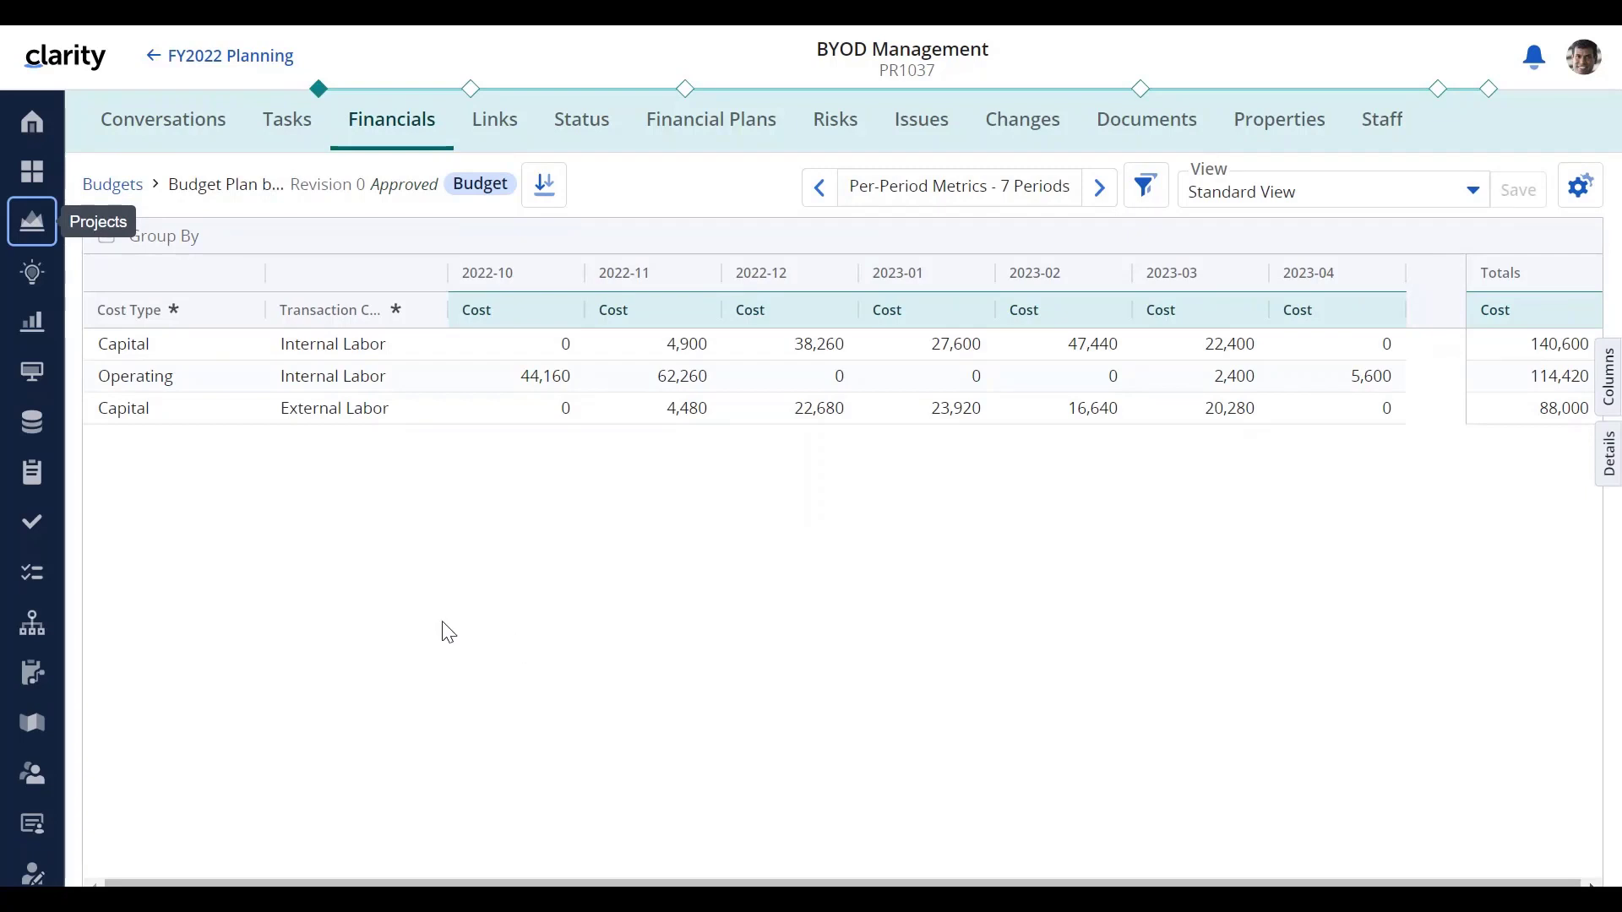
left_click(220, 64)
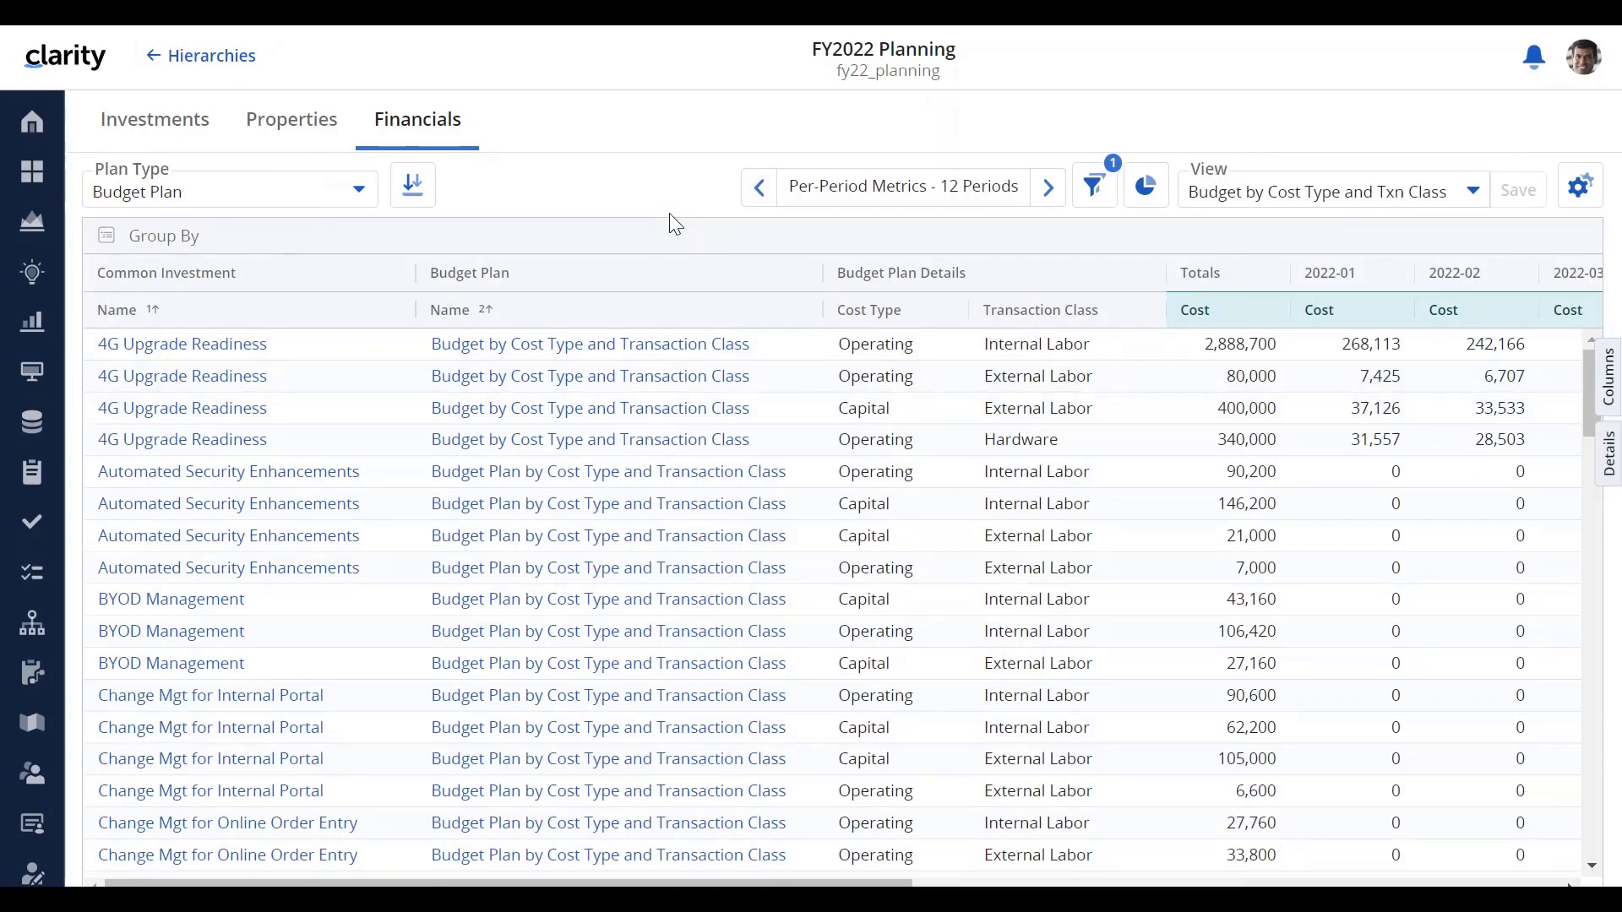
Switch the hierarchy financials to the Benefit Plan type, examine which filter applies, and hide the filters again
left_click(289, 193)
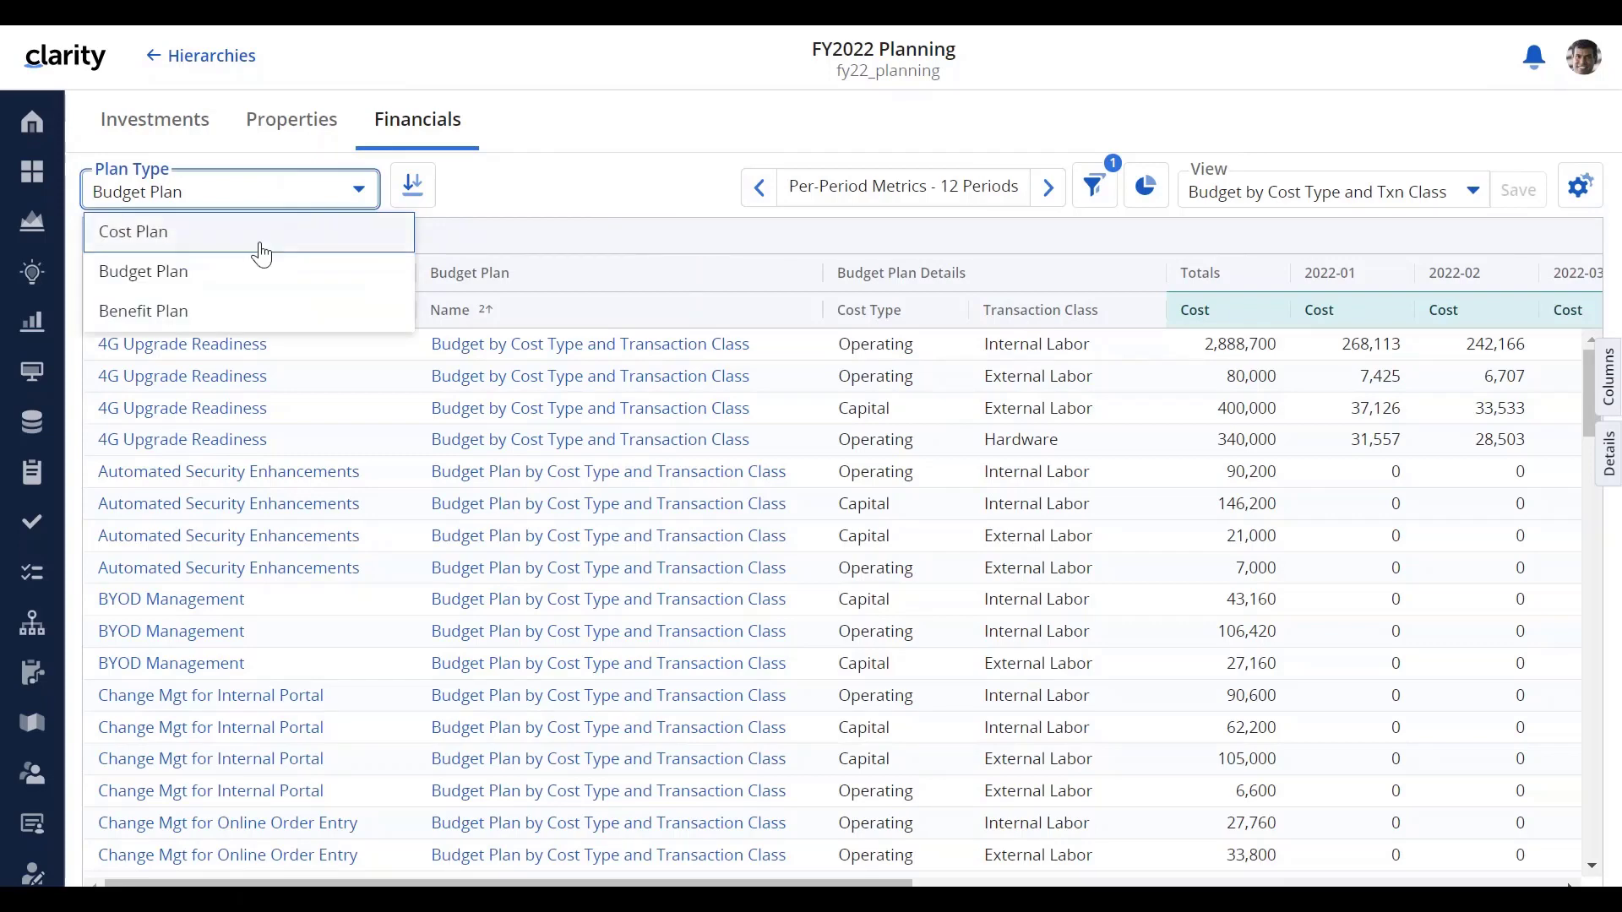
left_click(223, 315)
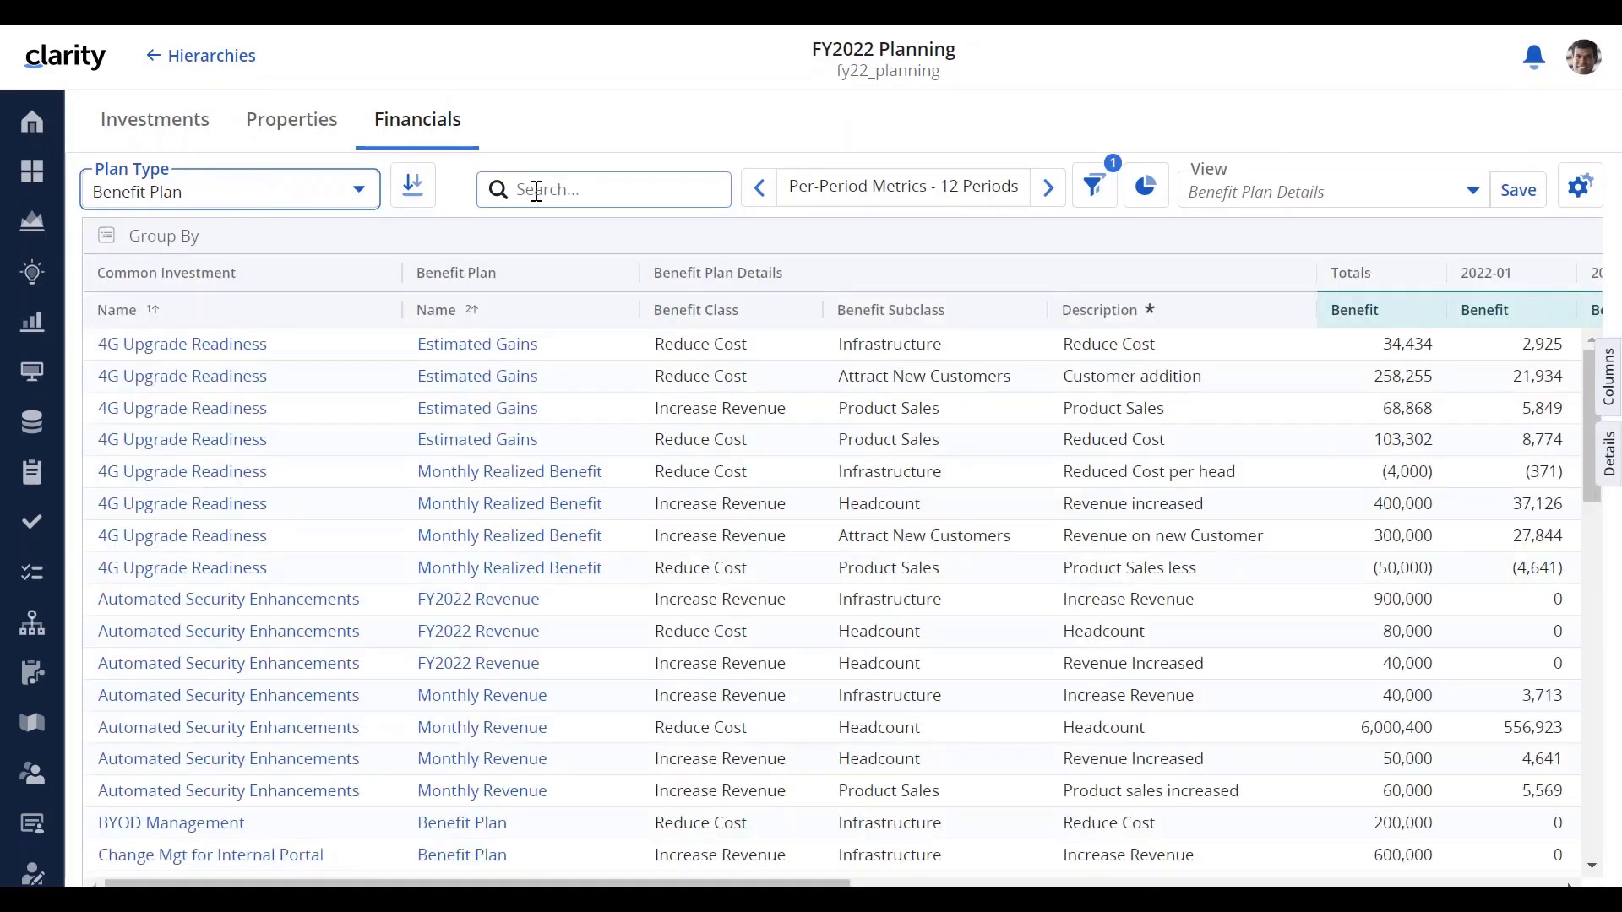
left_click(1106, 189)
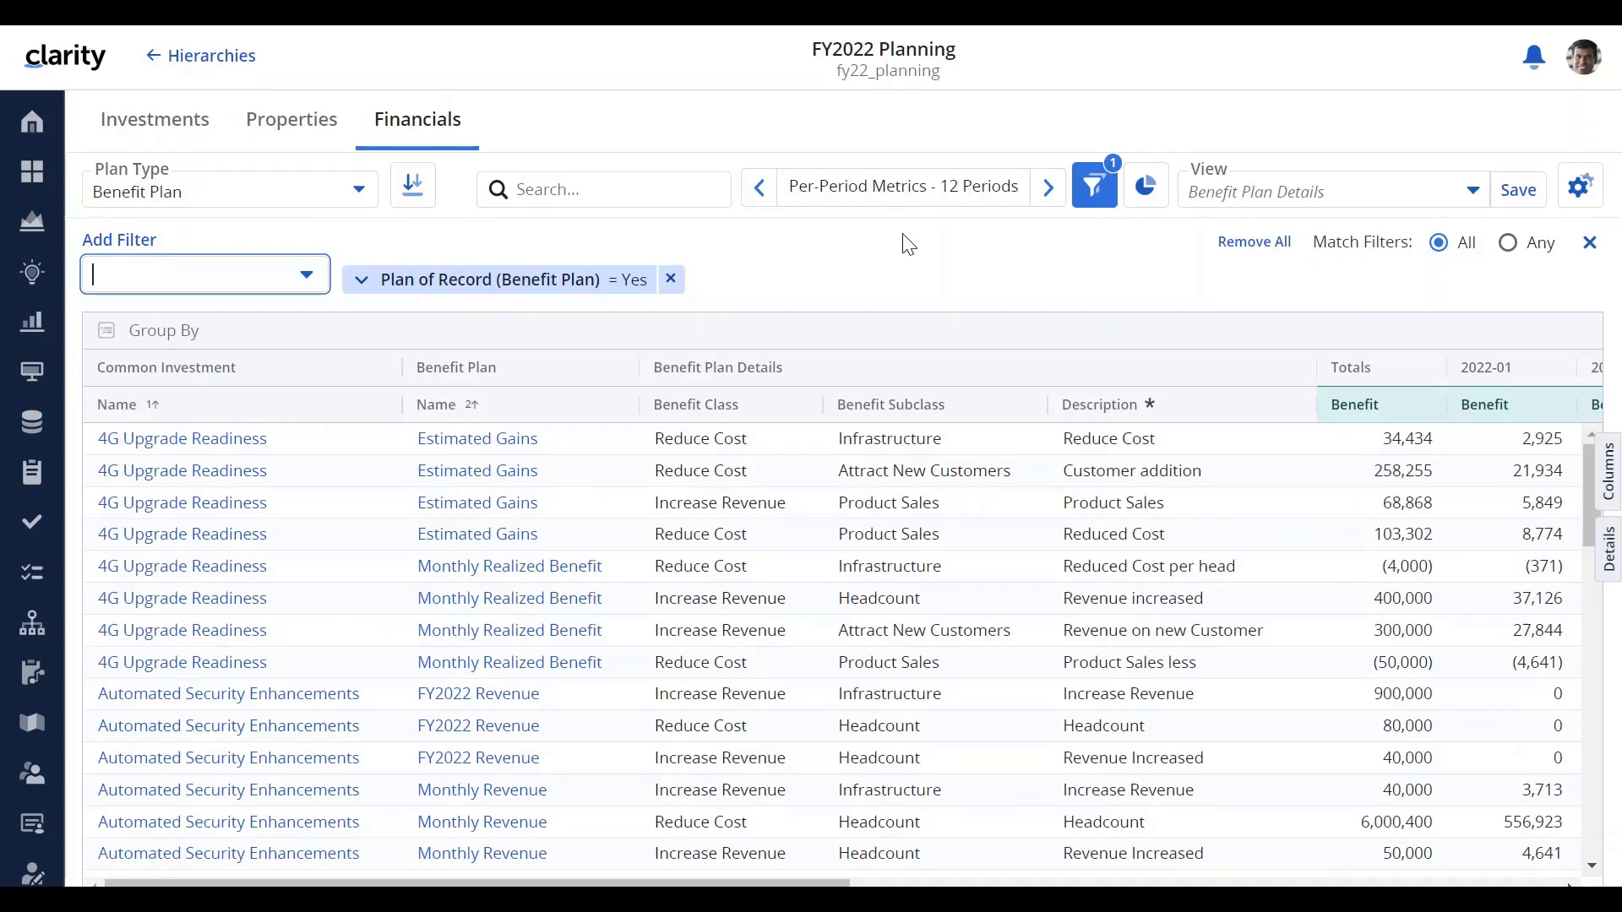
left_click(1094, 188)
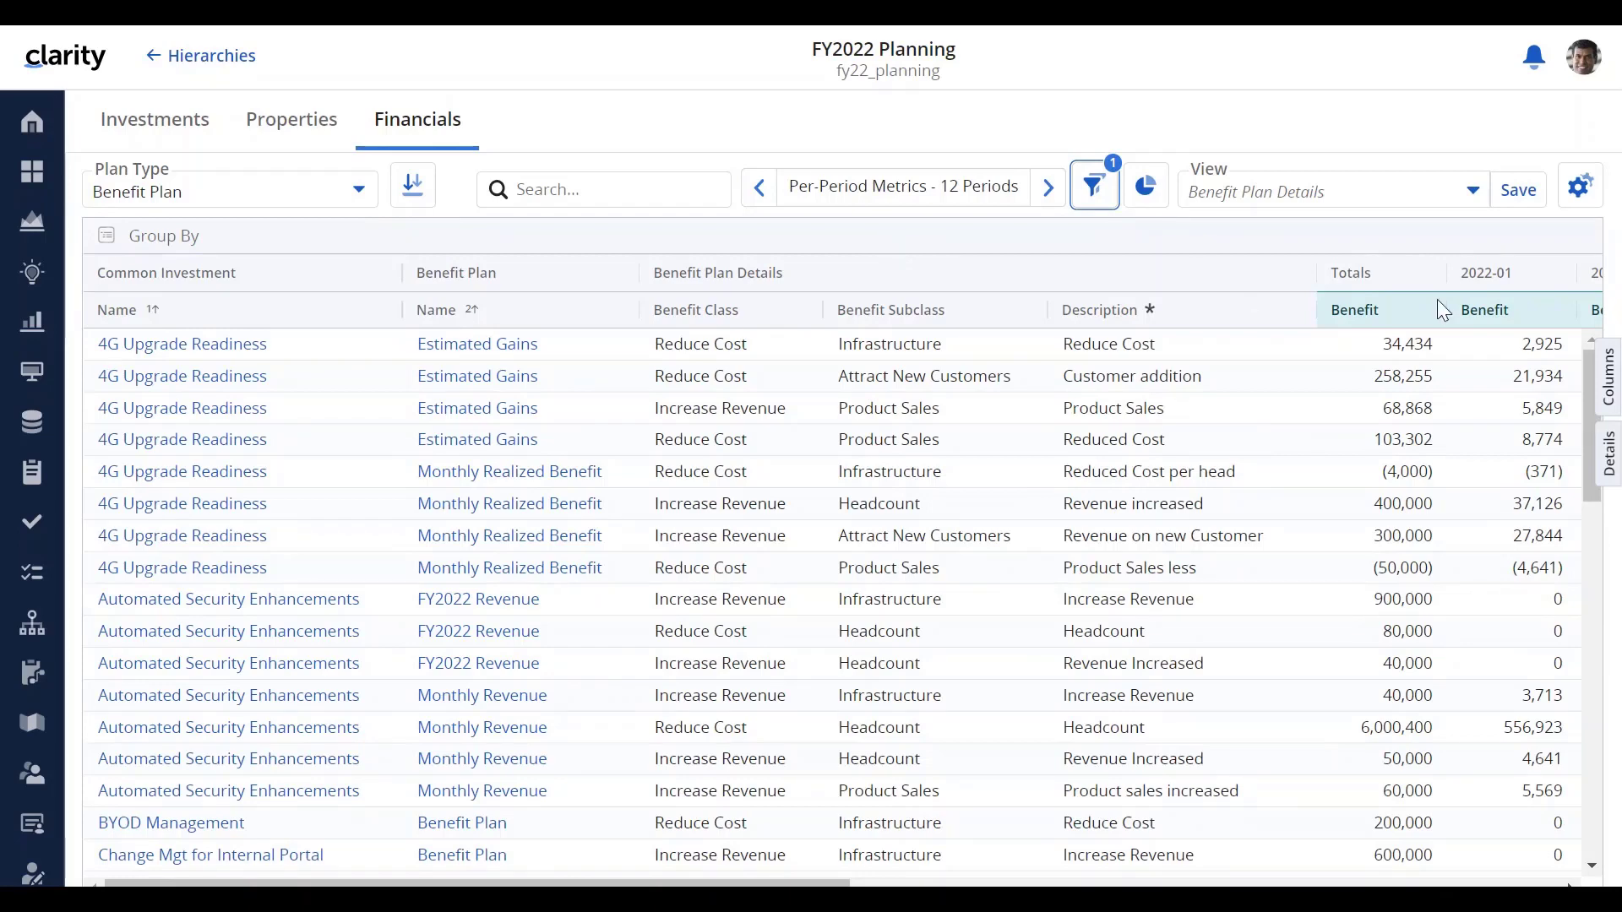
Examine the columns available for the benefit plan grid, from the Common Investment attributes to the Totals metrics
left_click(1610, 385)
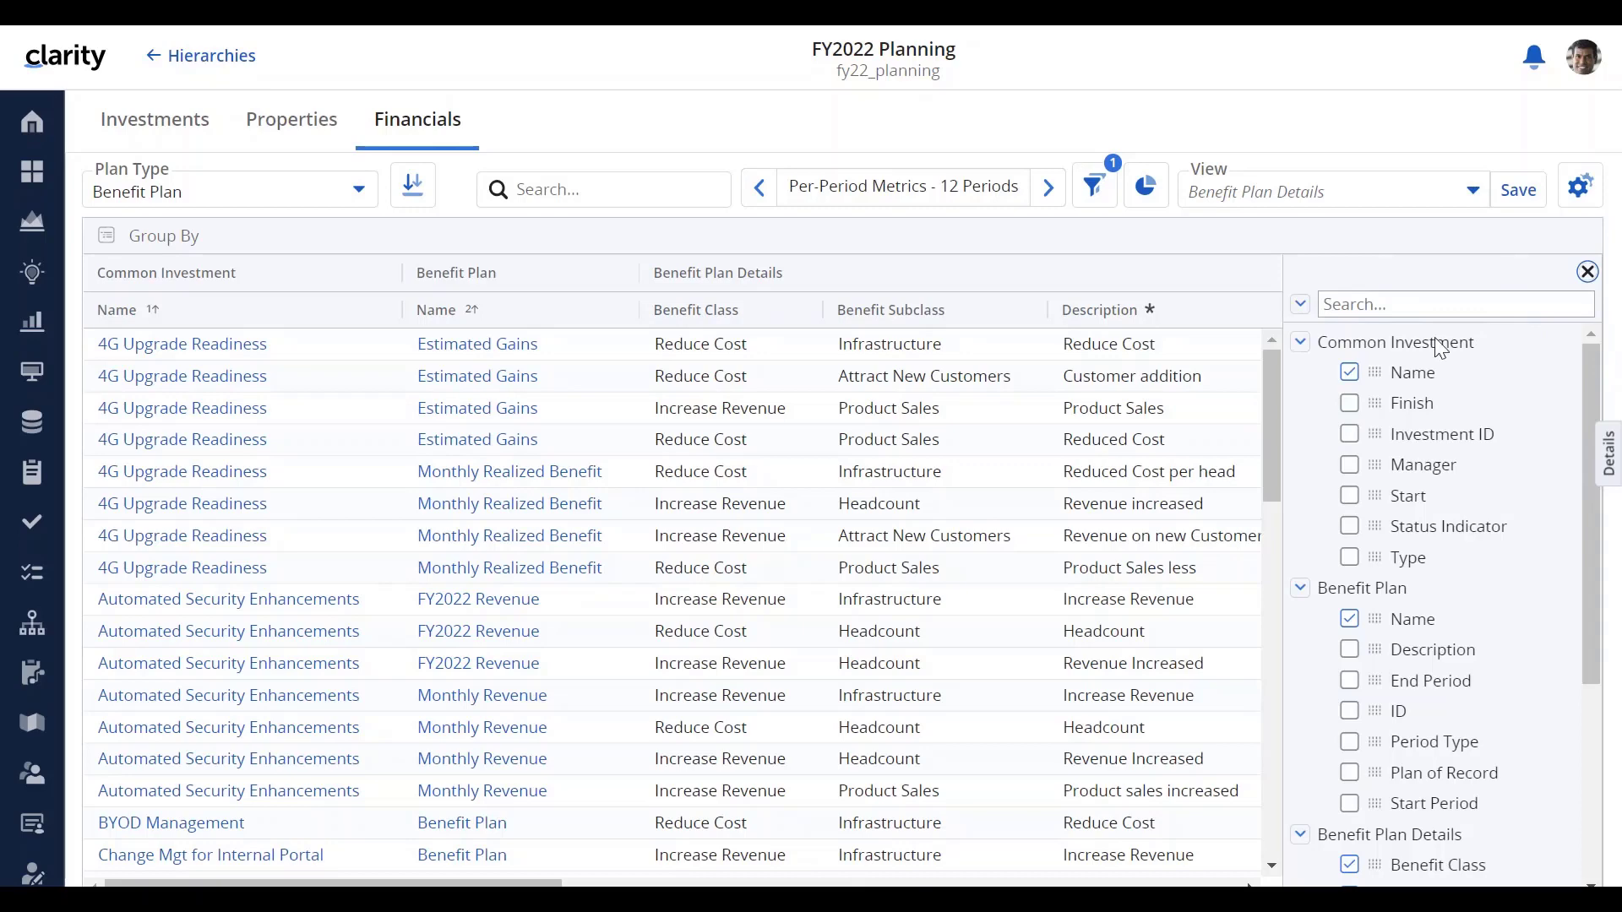
left_click(1300, 342)
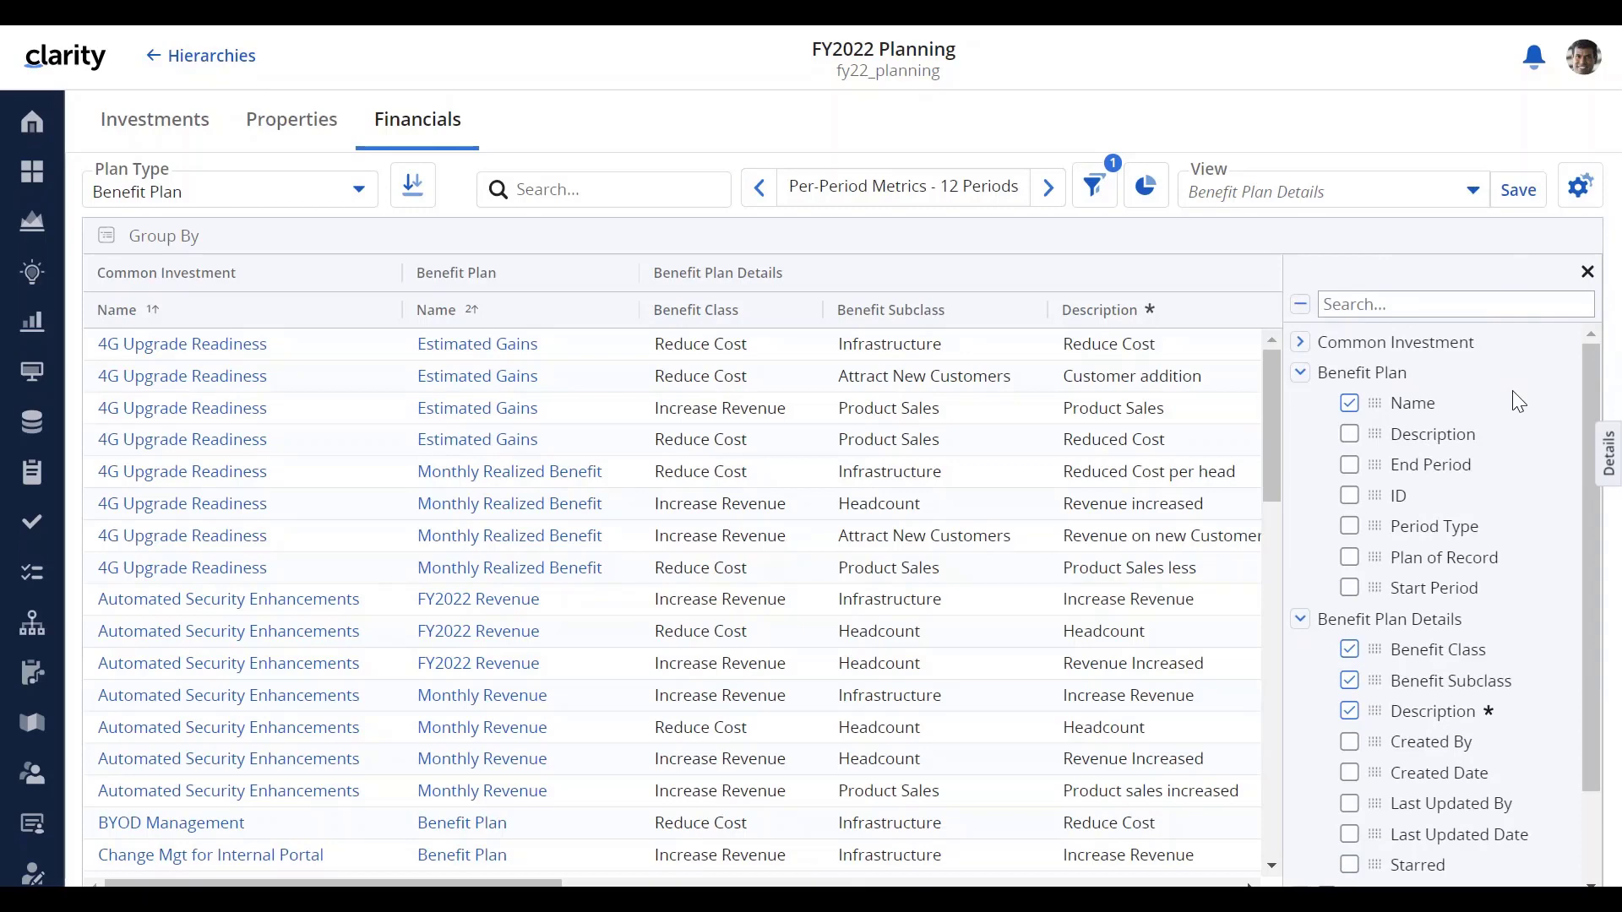
left_click(1300, 373)
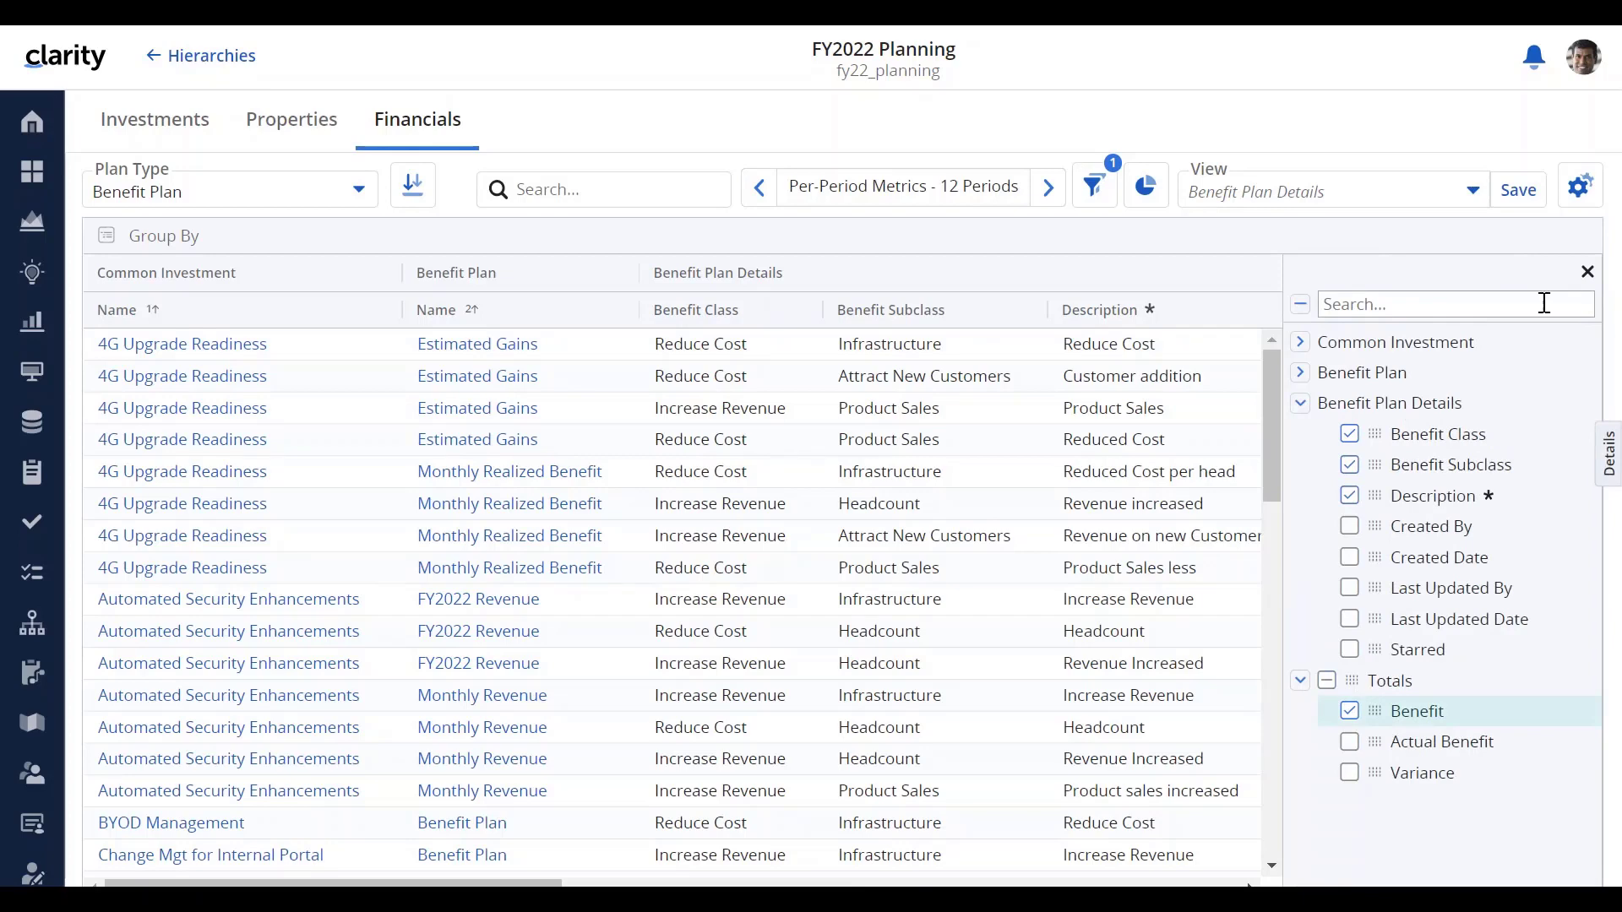
left_click(1587, 273)
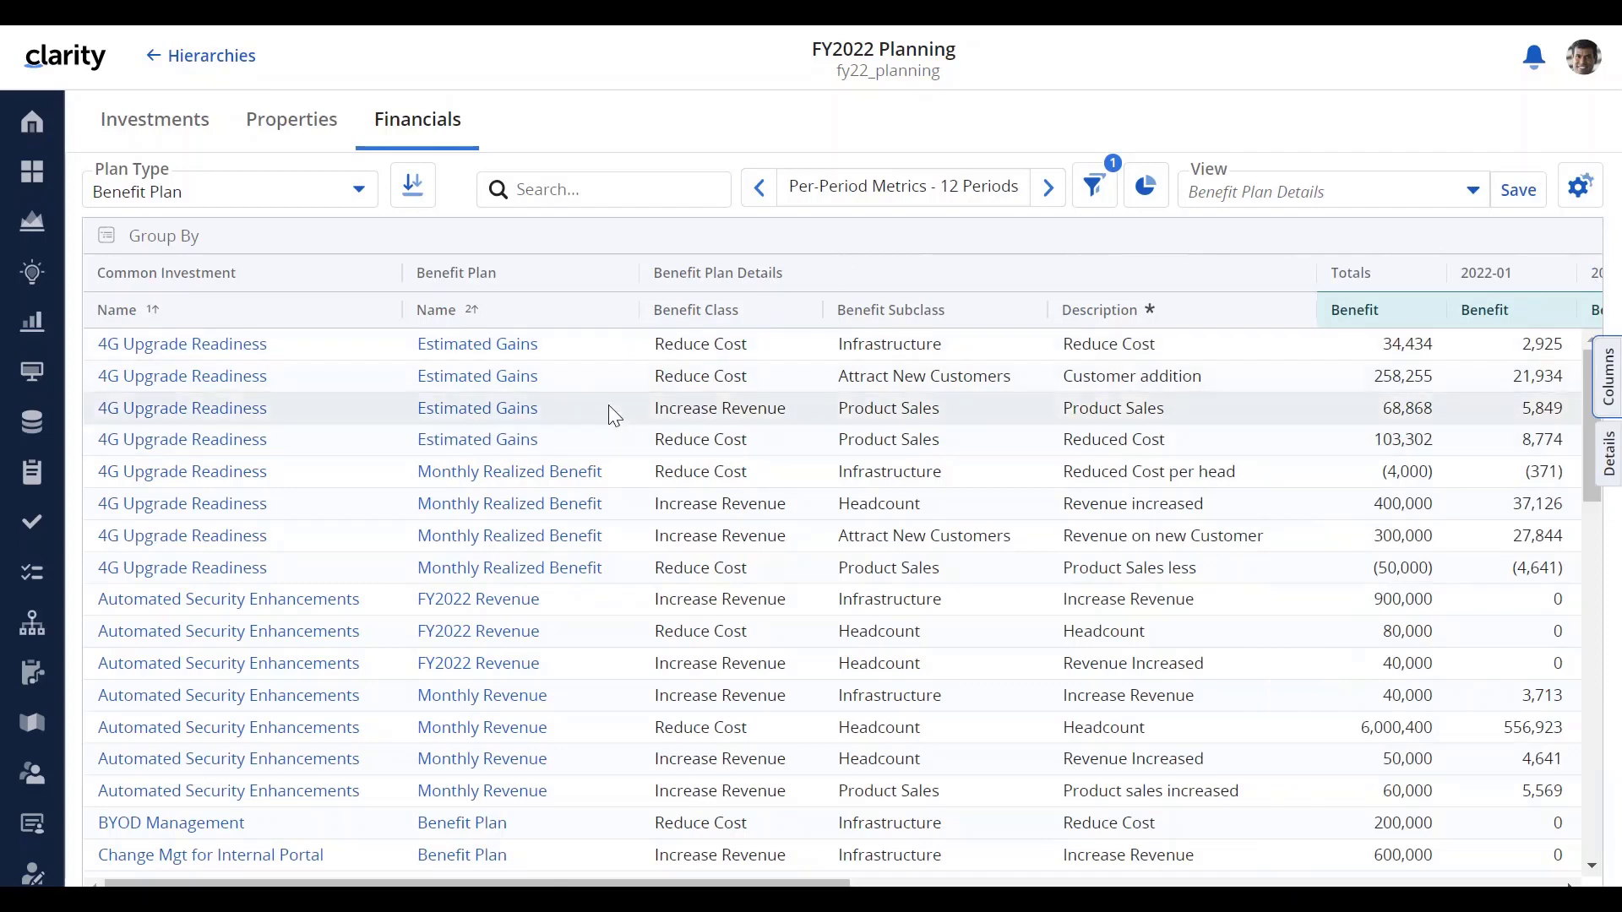
View the Monthly Realized Benefit plan of 4G Upgrade Readiness and return to the FY2022 Planning hierarchy
left_click(550, 504)
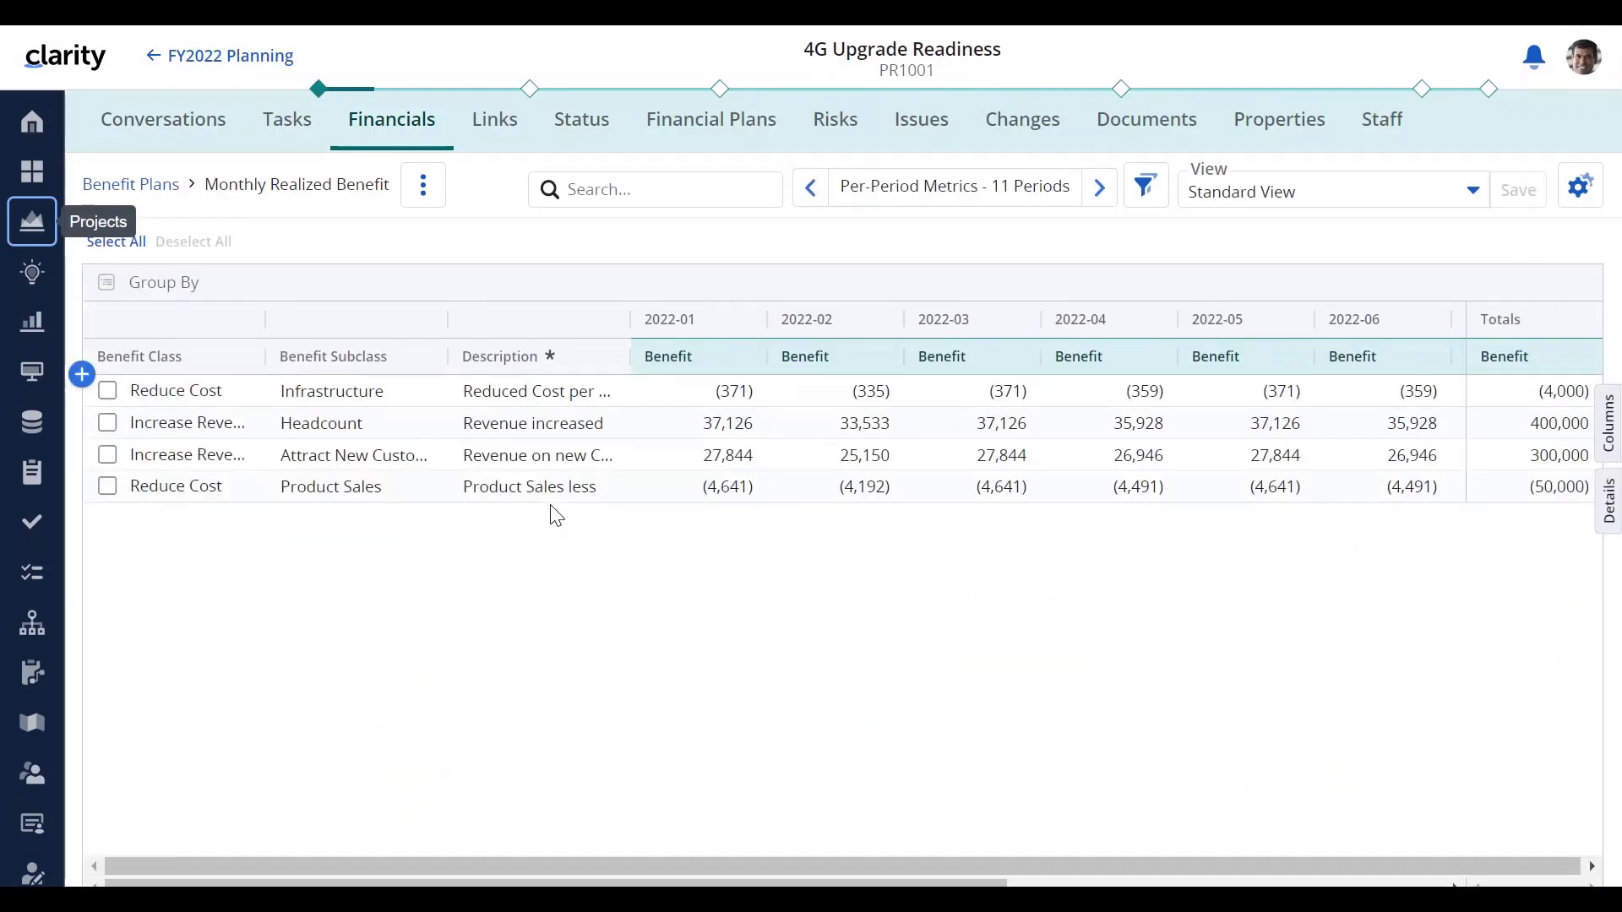
left_click(226, 76)
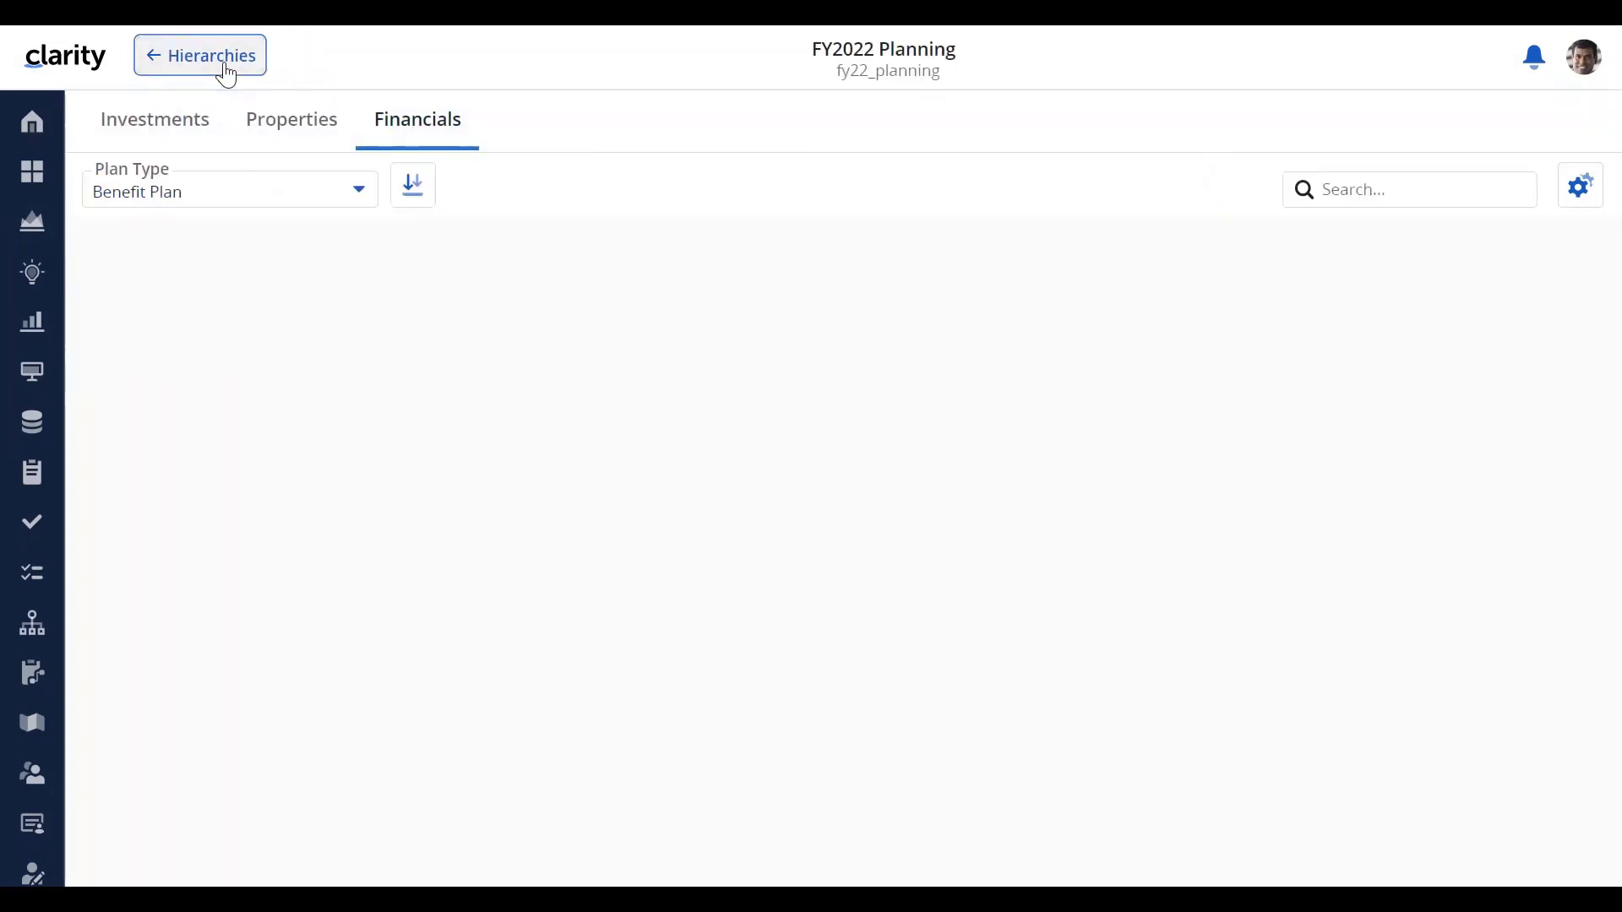